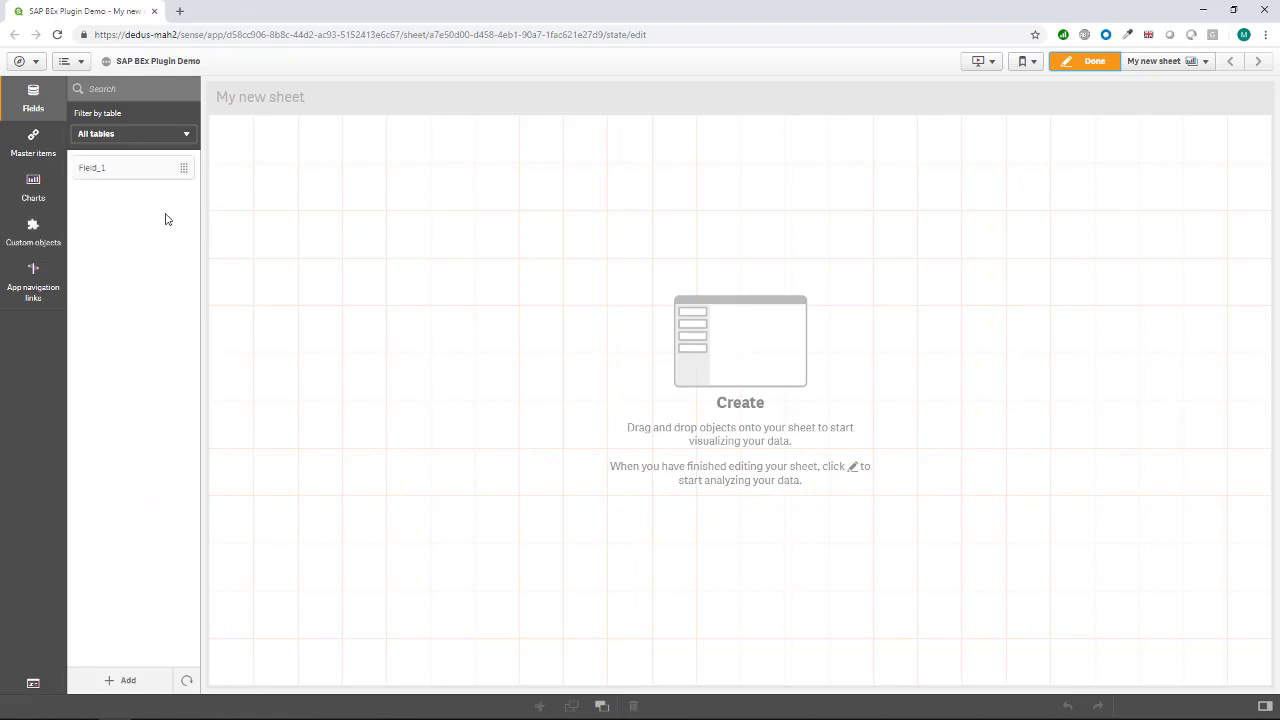
# Step: Add the Qlik BEx Plugin extension to the sheet, shrink it to a small tile in the sheet's upper-right corner, and finish editing
pyautogui.click(33, 232)
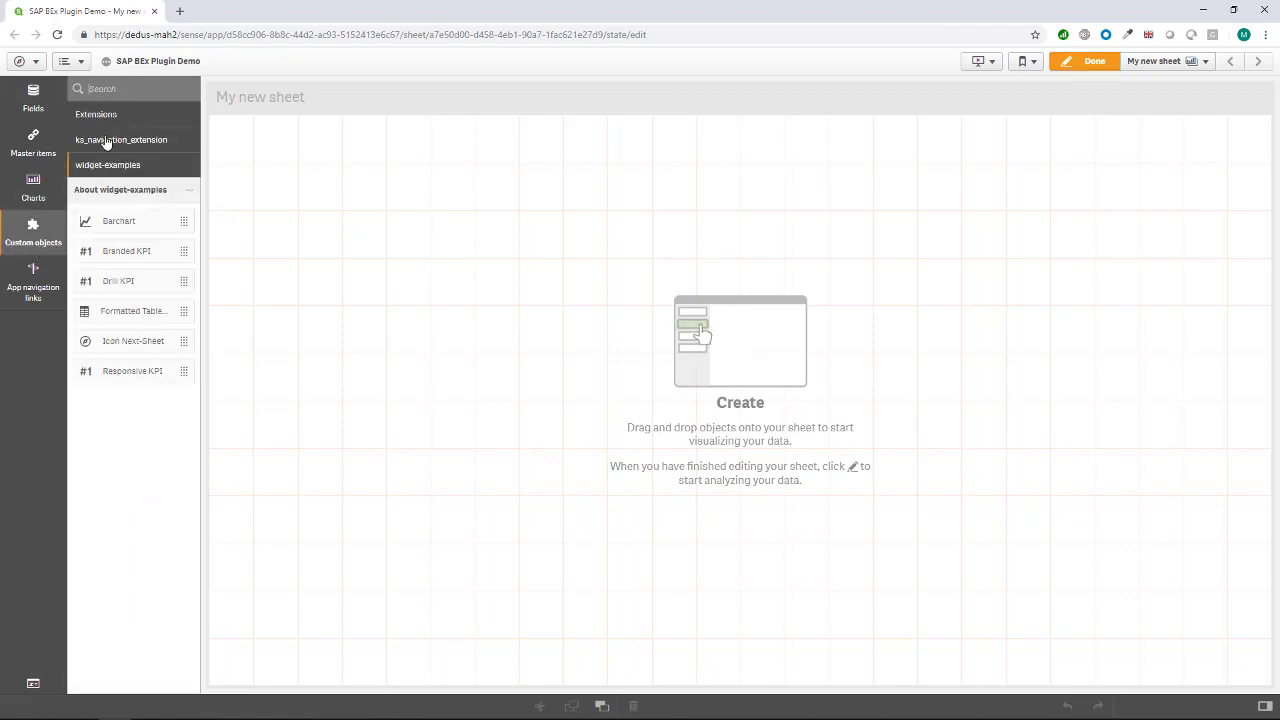
pyautogui.write('qlik')
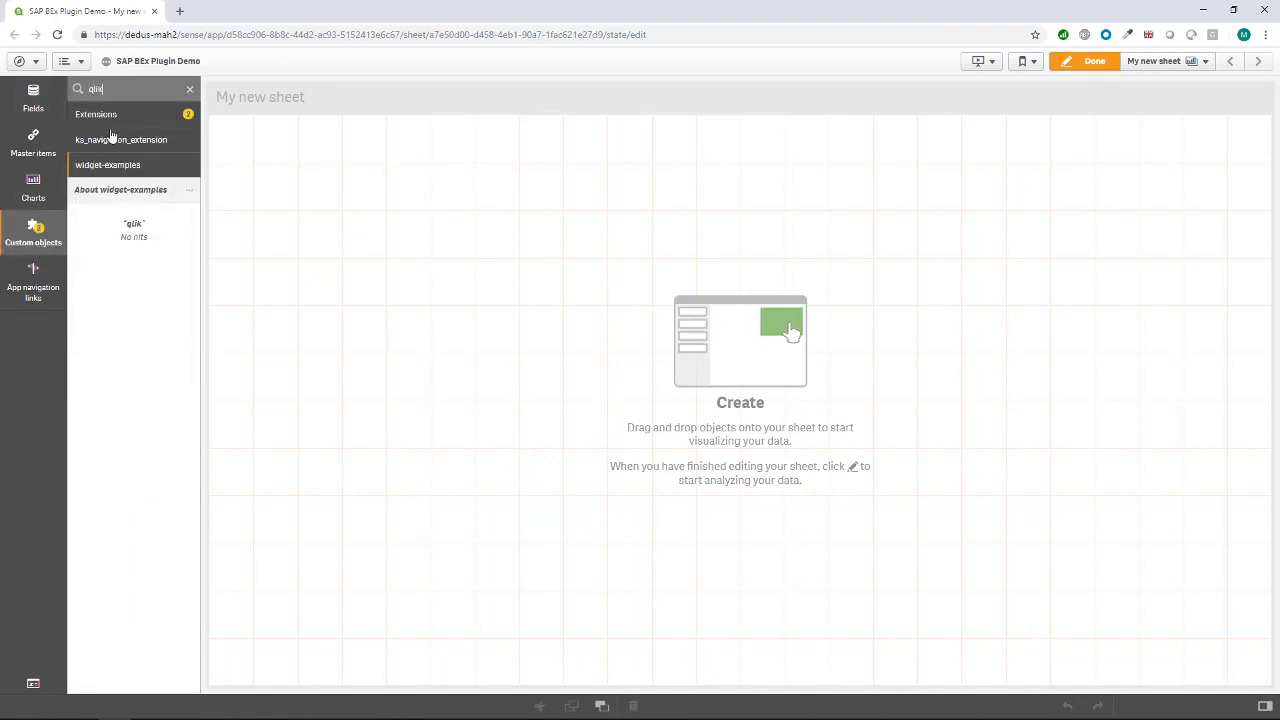
pyautogui.click(122, 114)
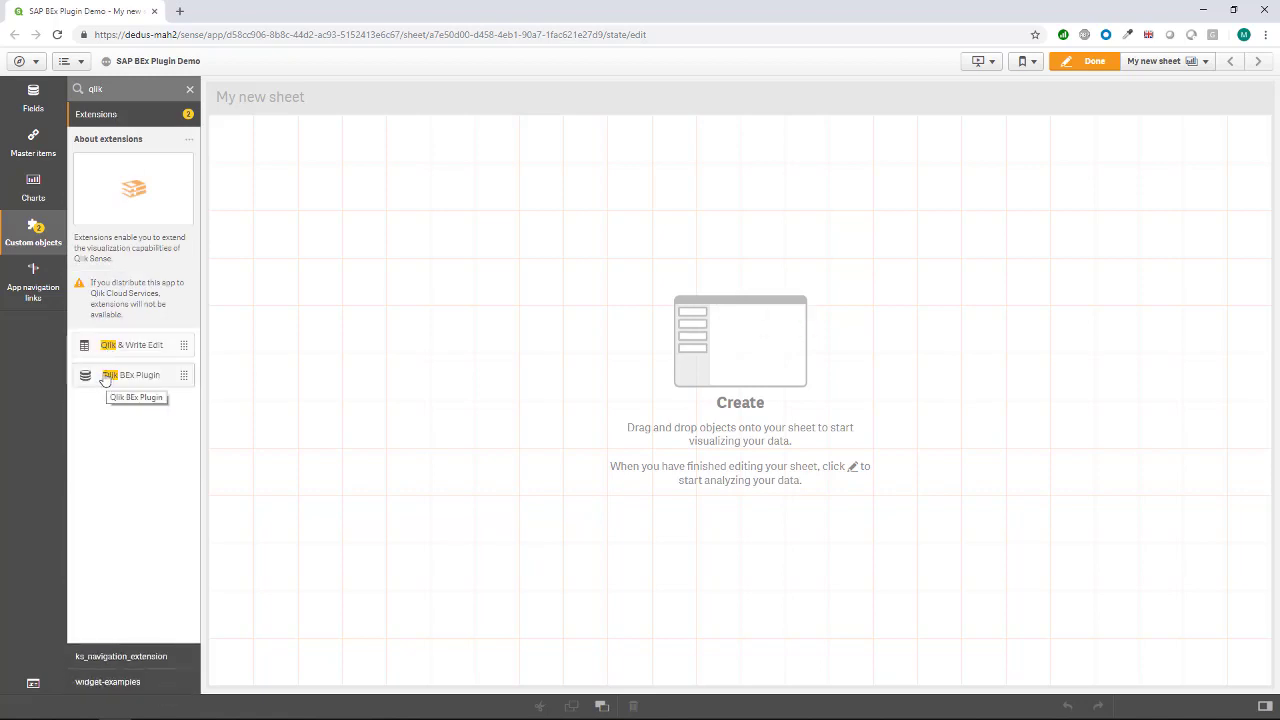
pyautogui.moveTo(105, 378); pyautogui.dragTo(1080, 425)
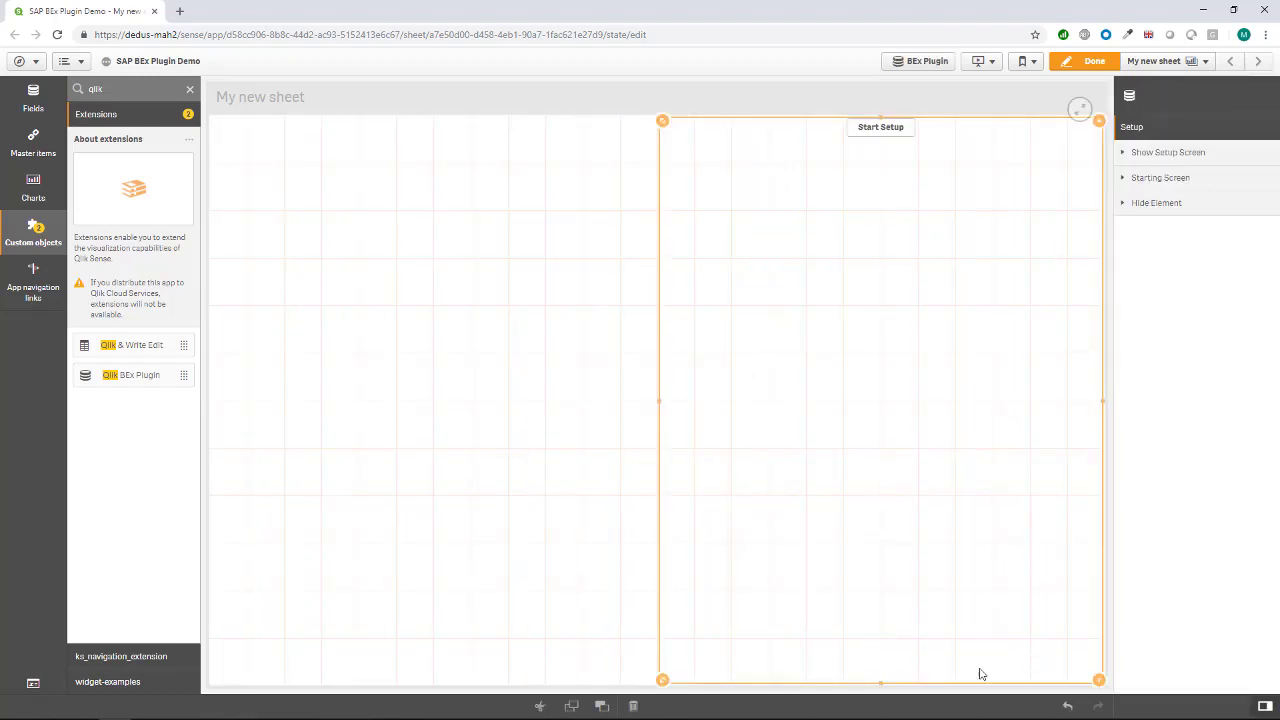
pyautogui.moveTo(663, 677); pyautogui.dragTo(1034, 206)
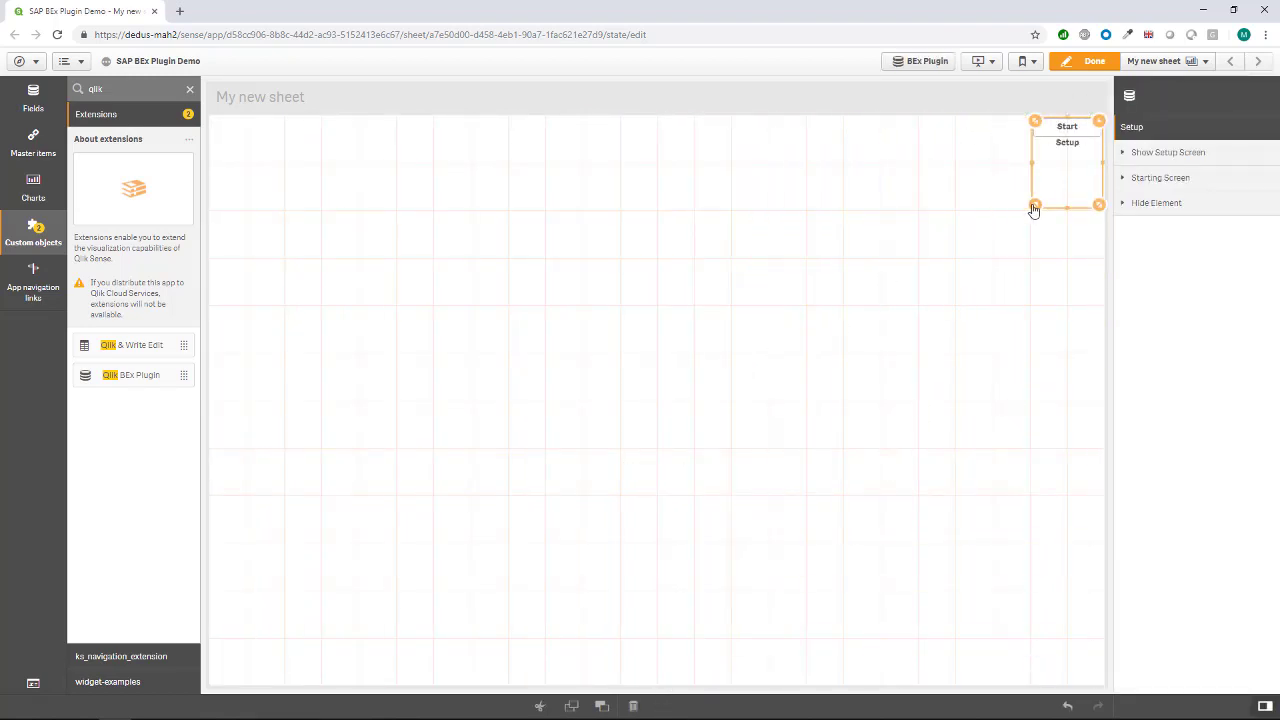
pyautogui.click(1095, 62)
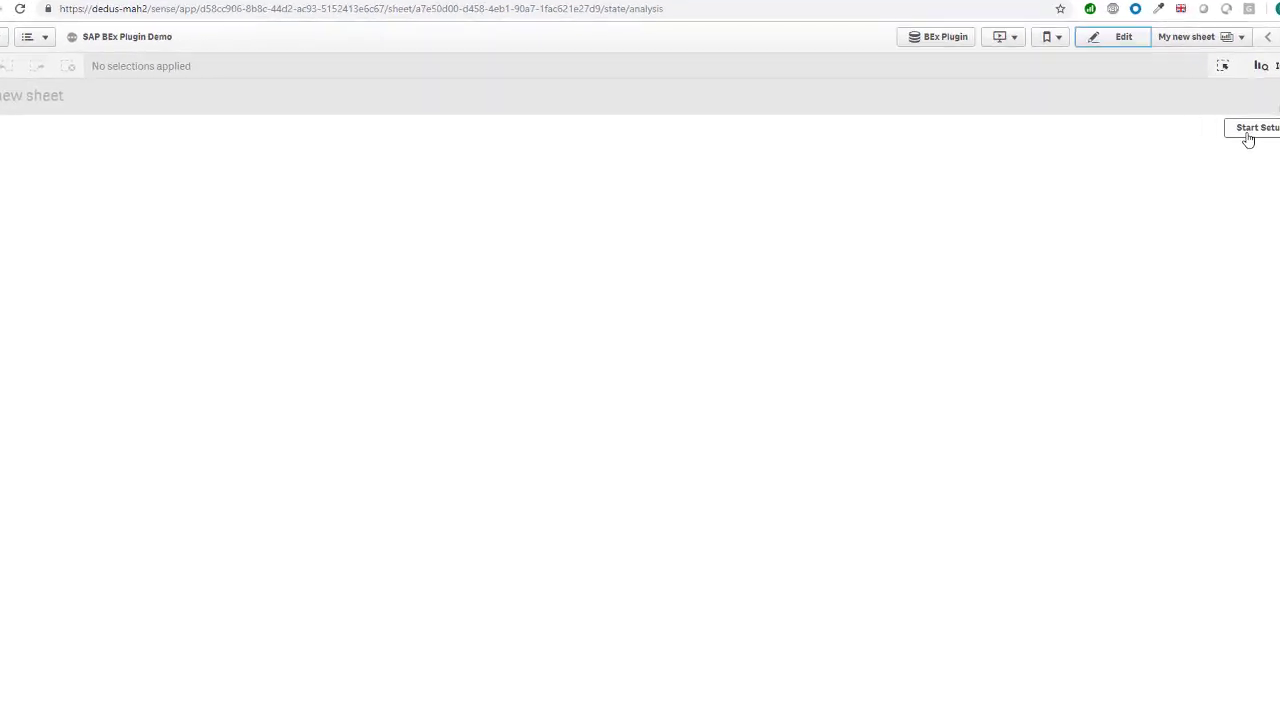
# Step: Start the plugin setup with the SAP BW B7Q Bex connection and the Qlik BEx Plugin - Metadata App
pyautogui.click(1248, 139)
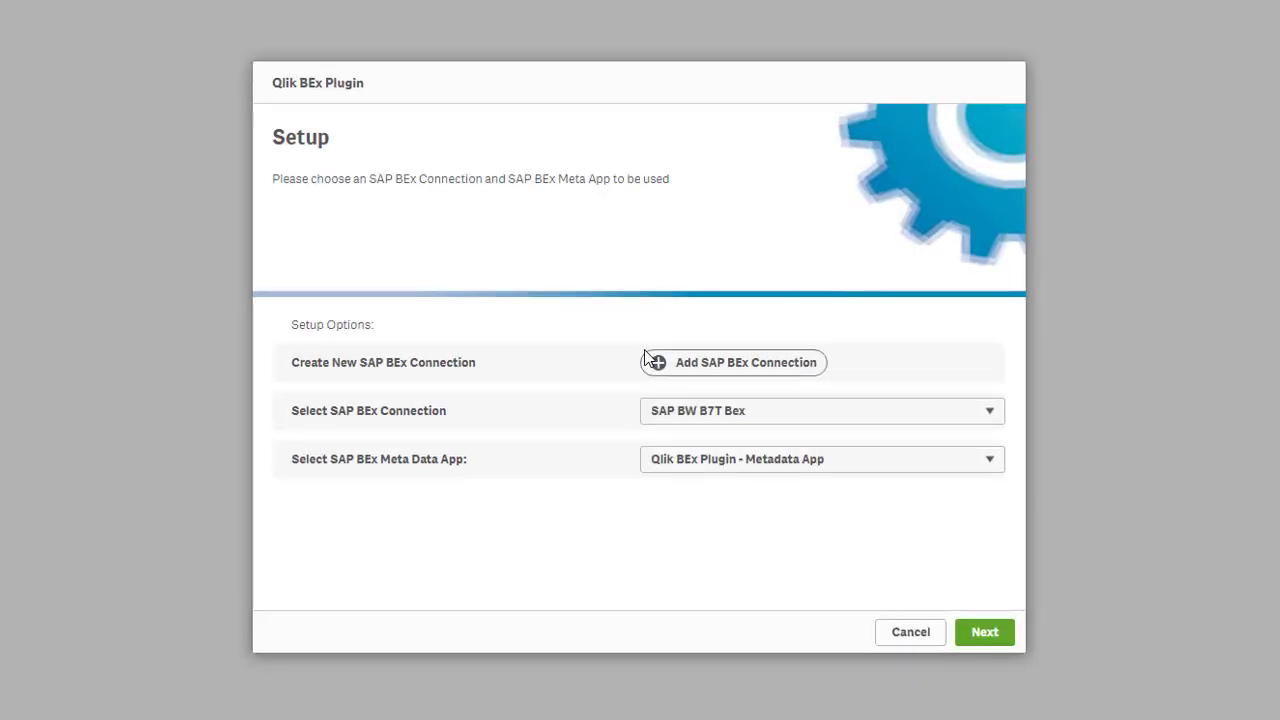
pyautogui.click(716, 416)
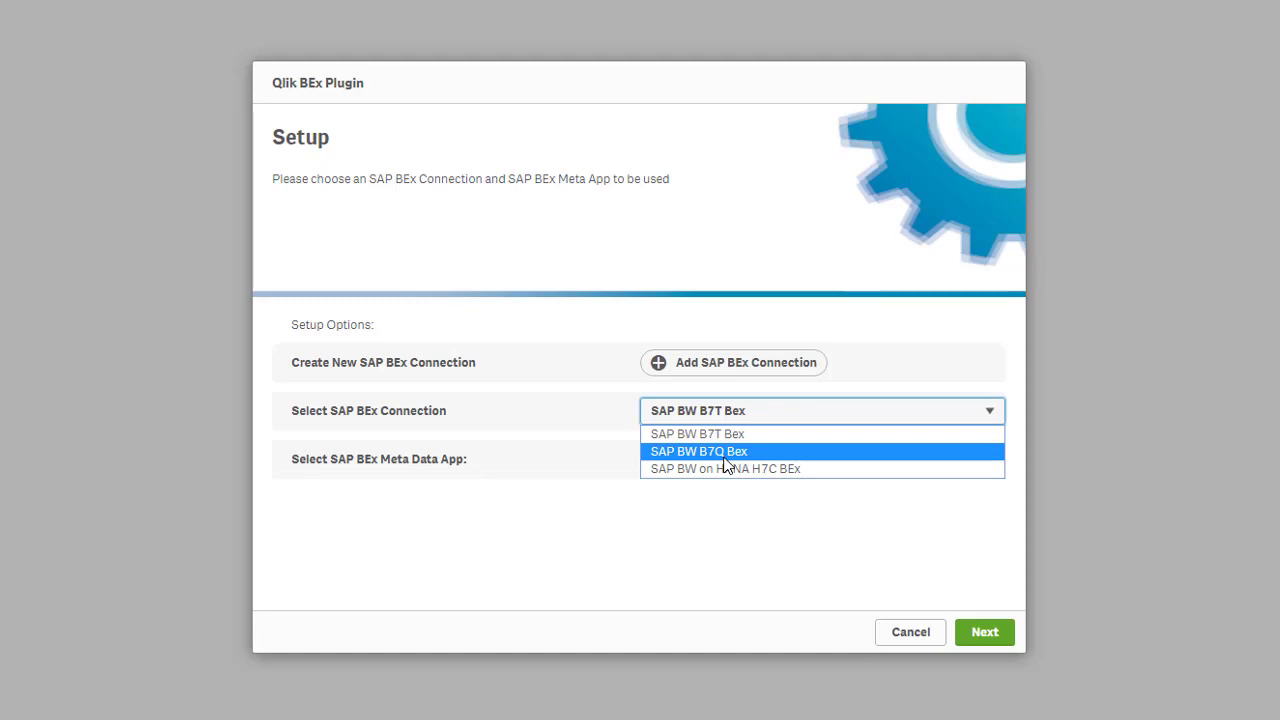
pyautogui.click(746, 453)
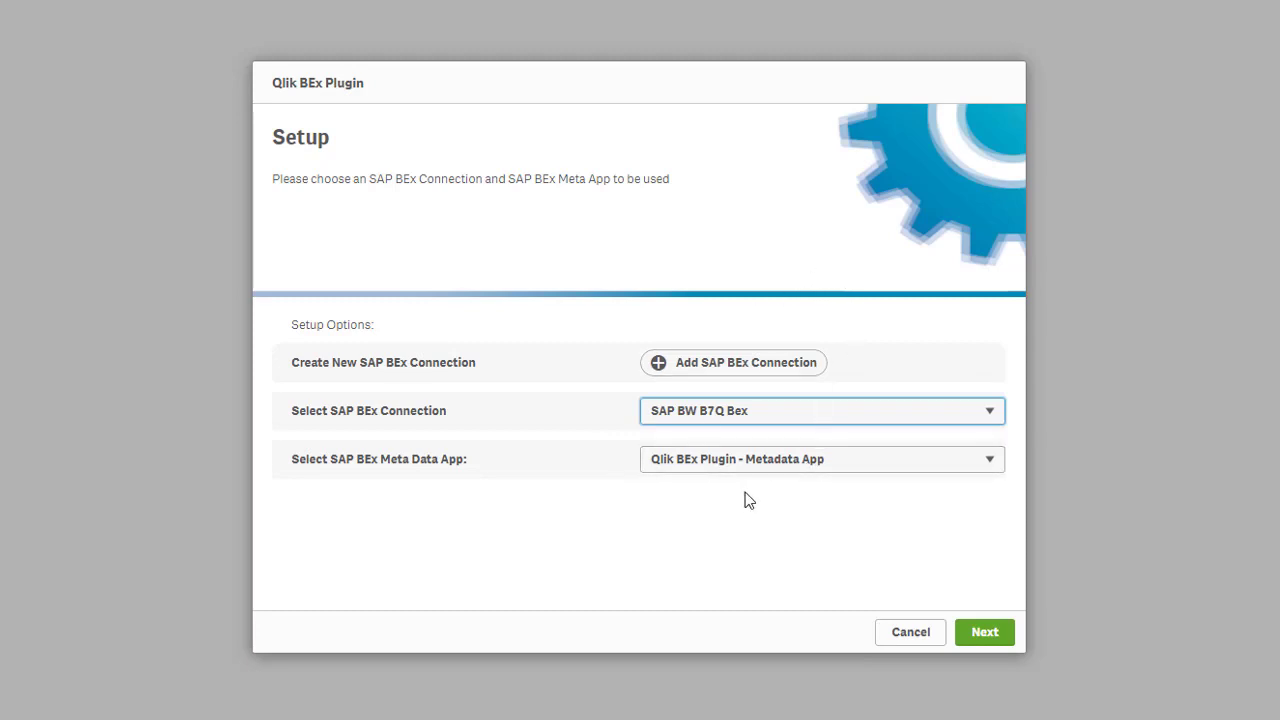
pyautogui.click(758, 462)
pyautogui.click(782, 480)
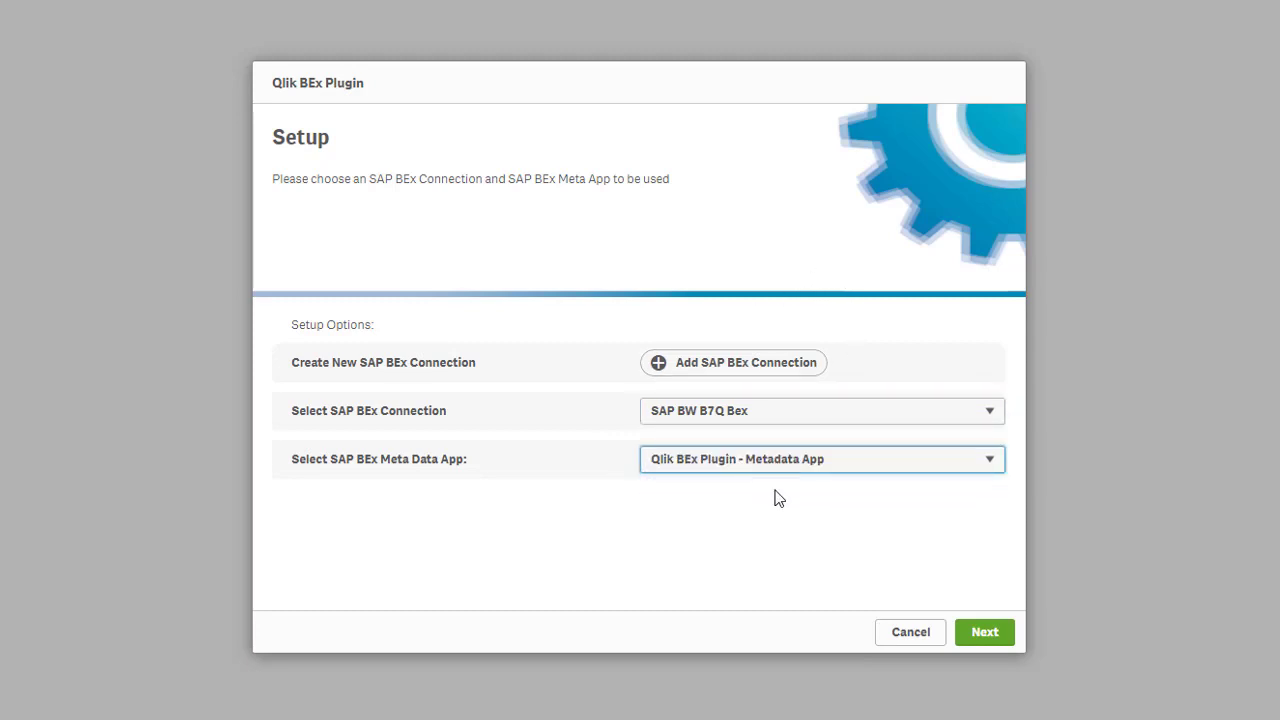
pyautogui.click(988, 638)
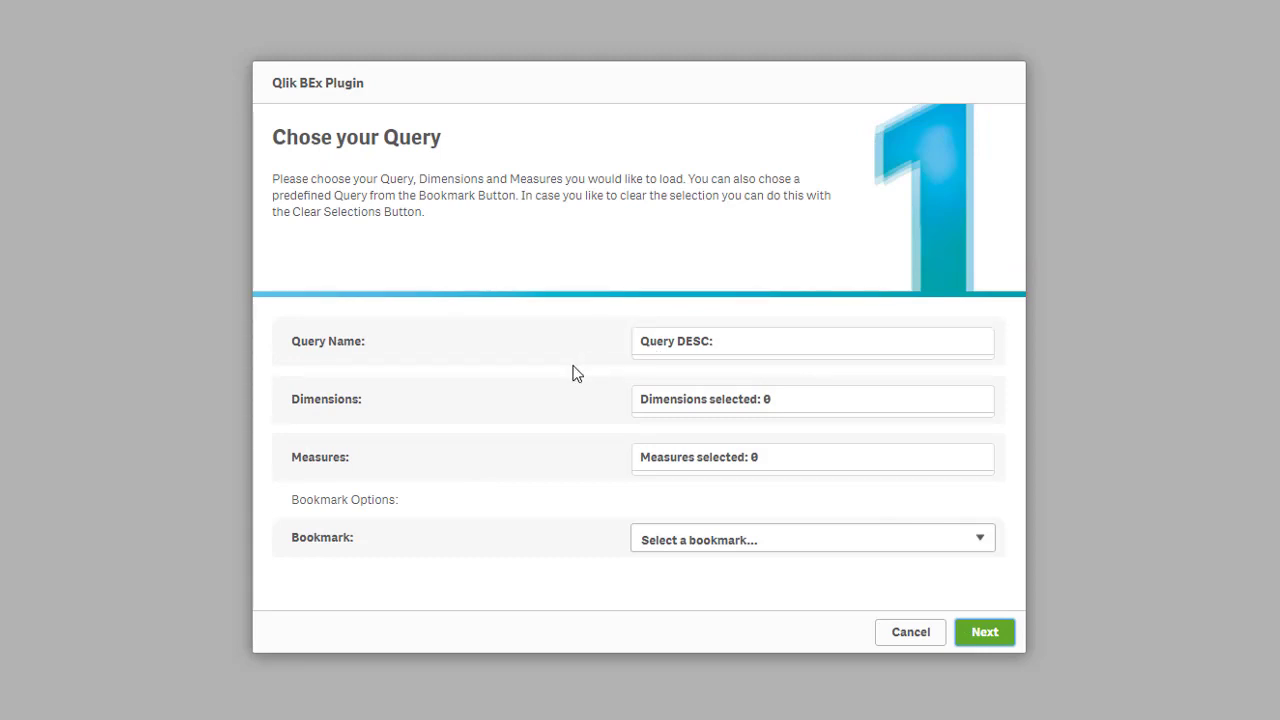
# Step: Find and choose the query QDC_NWDEMO_PLANACTUALS as the one to load
pyautogui.click(695, 346)
pyautogui.write('qdc')
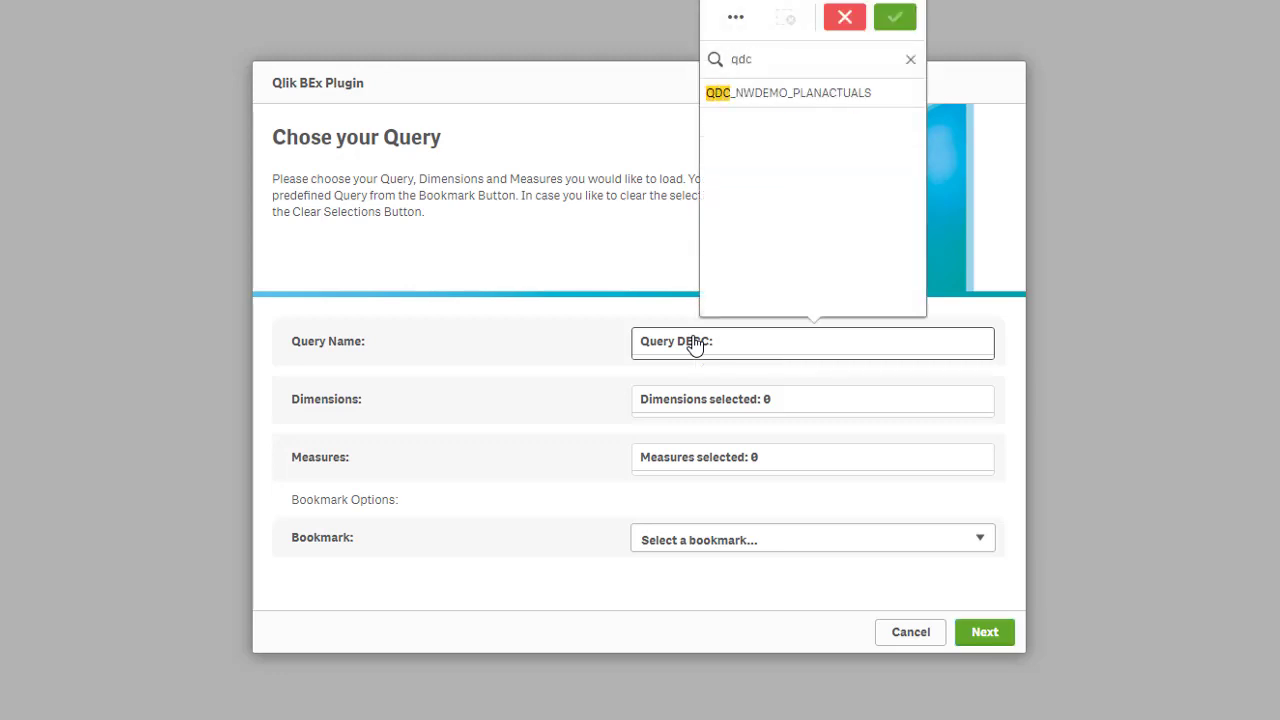
pyautogui.click(850, 94)
# Step: Select Calendar year as the query's dimension and confirm the selection
pyautogui.click(680, 420)
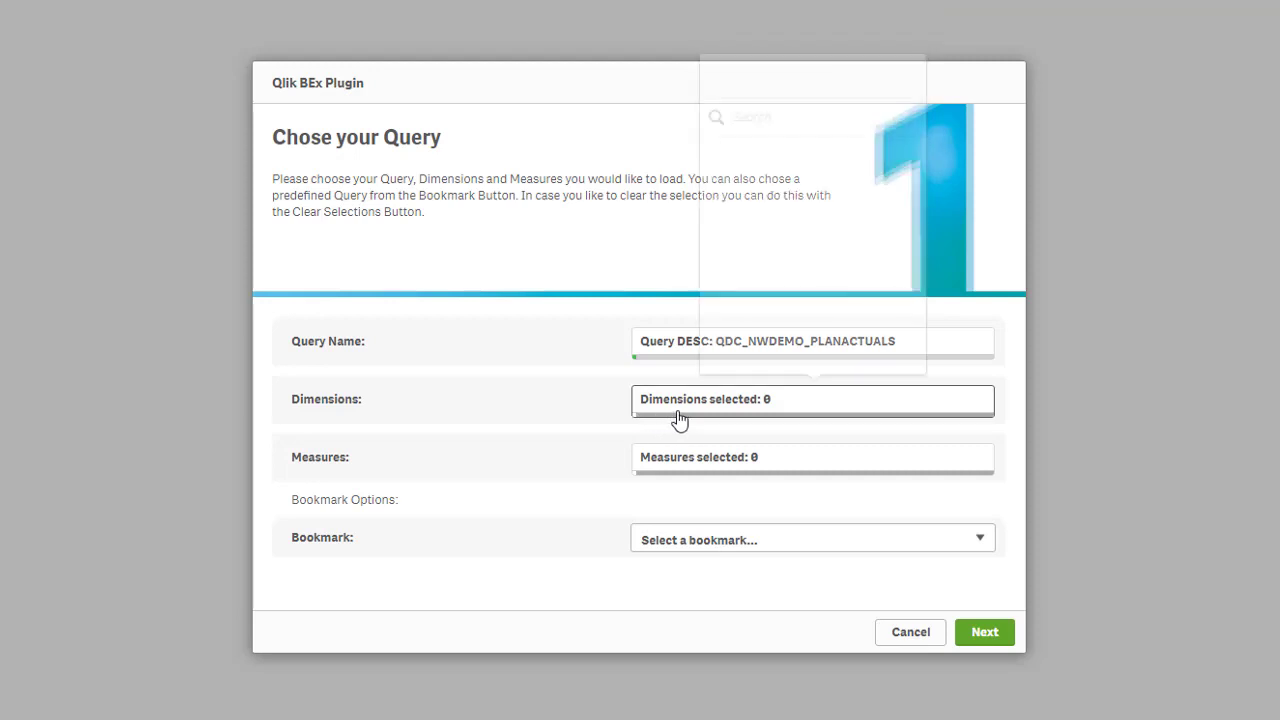
pyautogui.scroll(-1, 783, 267)
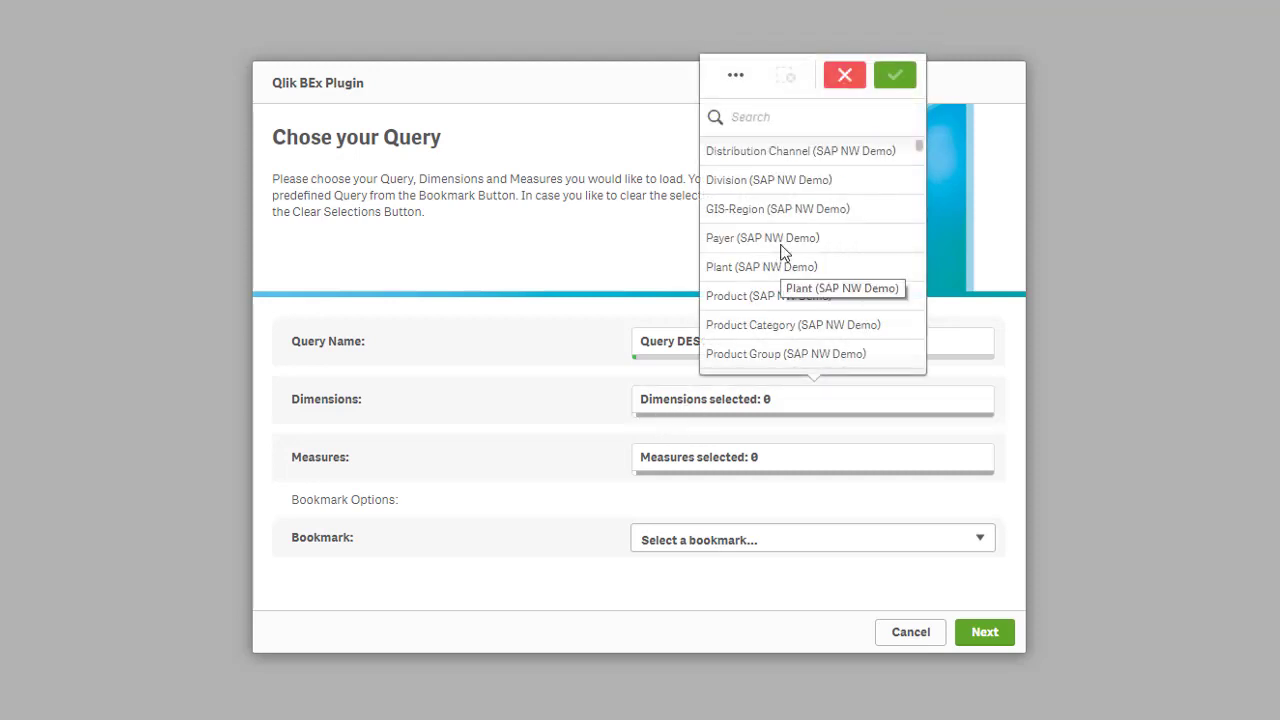
pyautogui.scroll(-1, 798, 238)
pyautogui.scroll(-1, 798, 238)
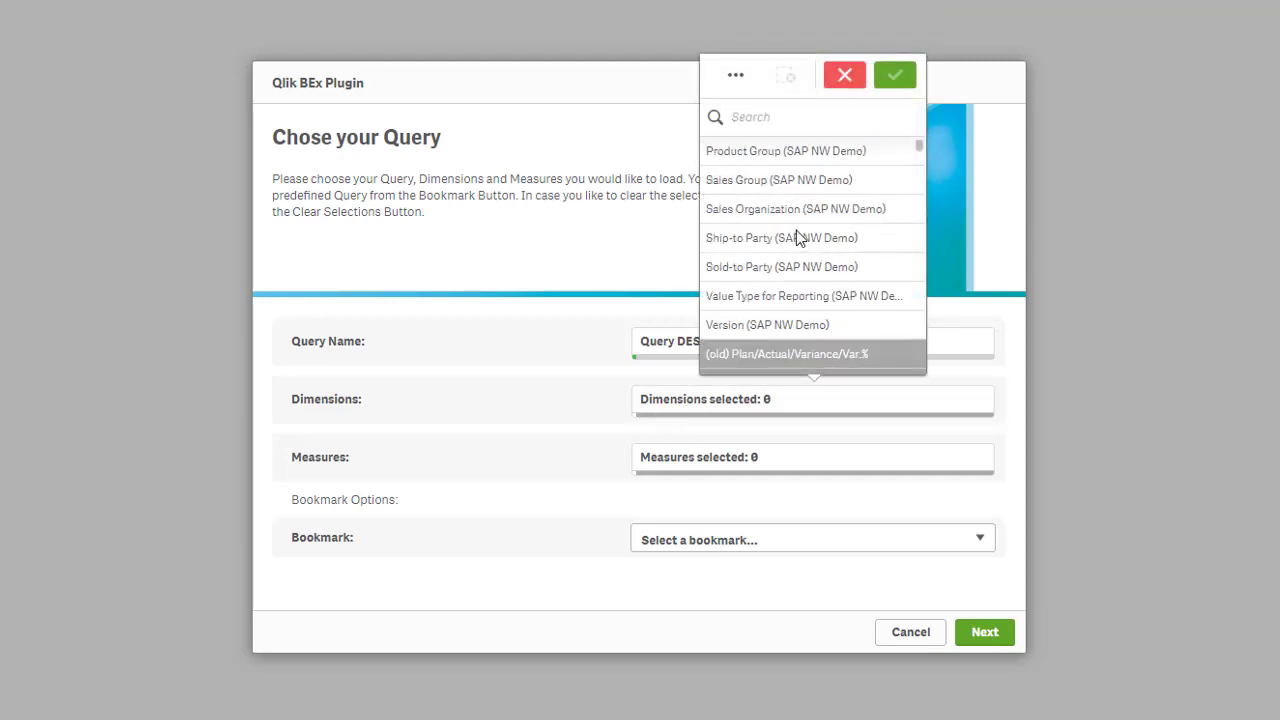
pyautogui.scroll(2, 810, 270)
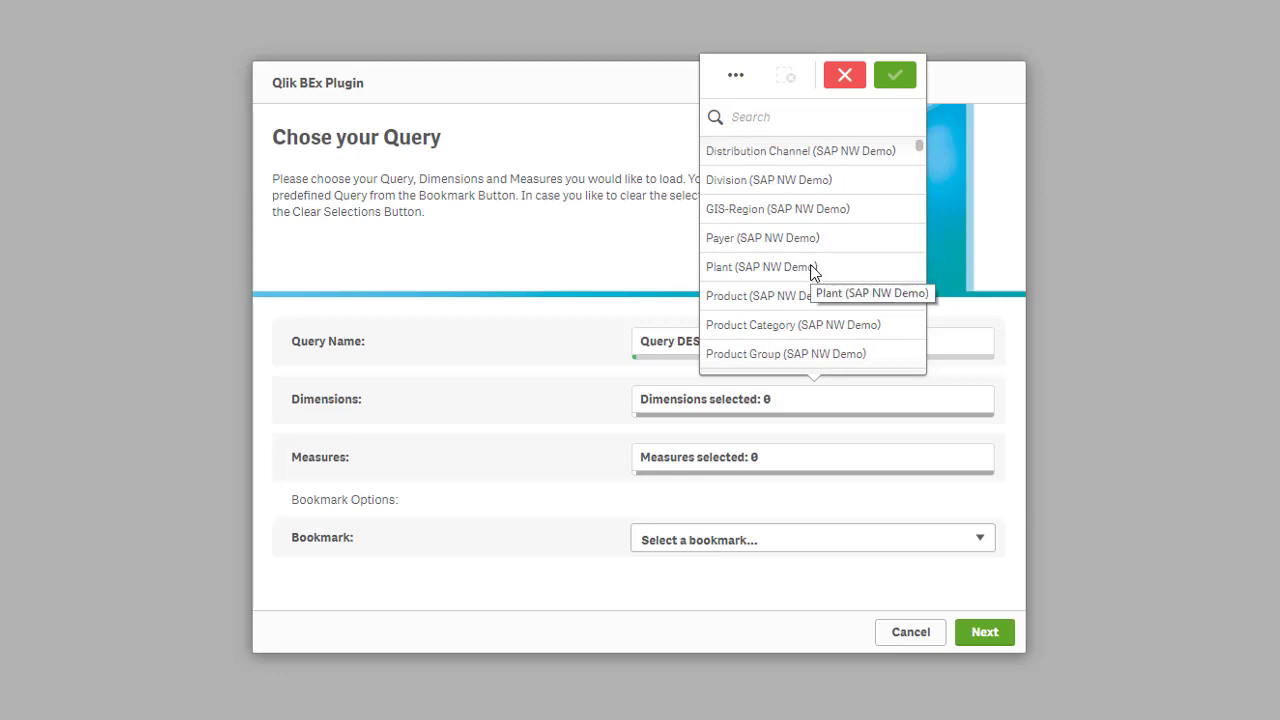
pyautogui.scroll(1, 813, 272)
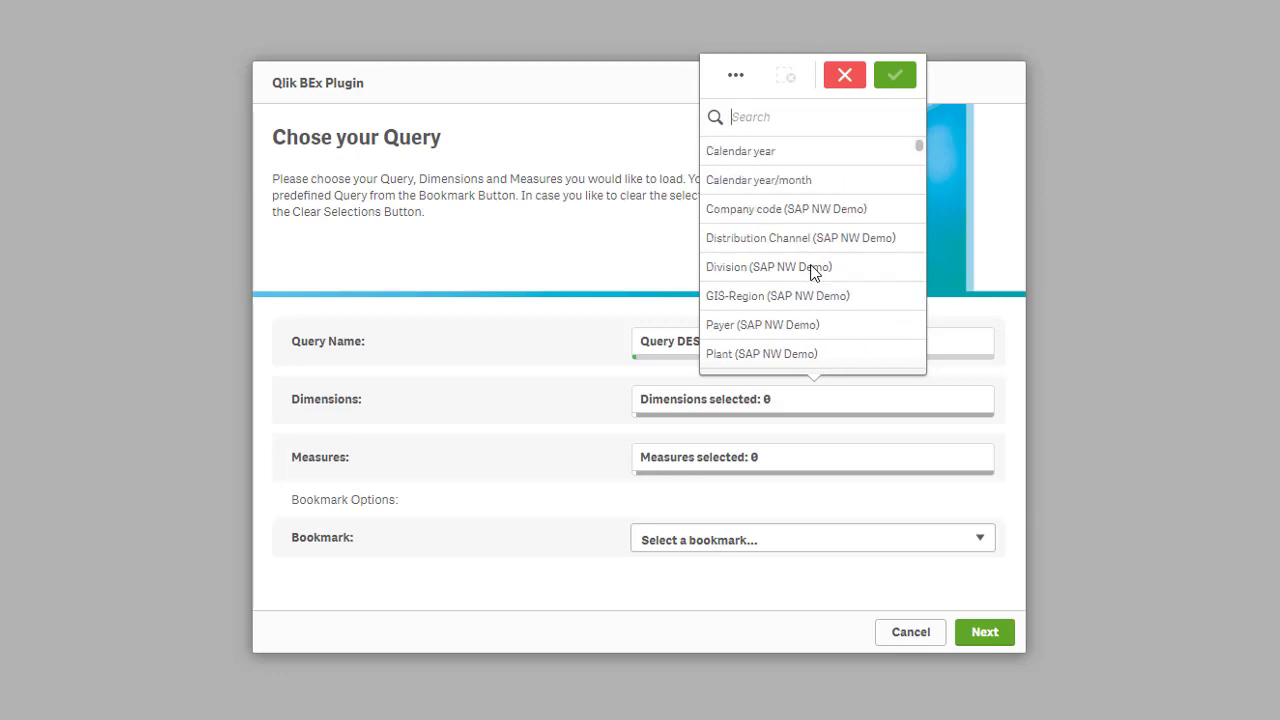
pyautogui.click(760, 152)
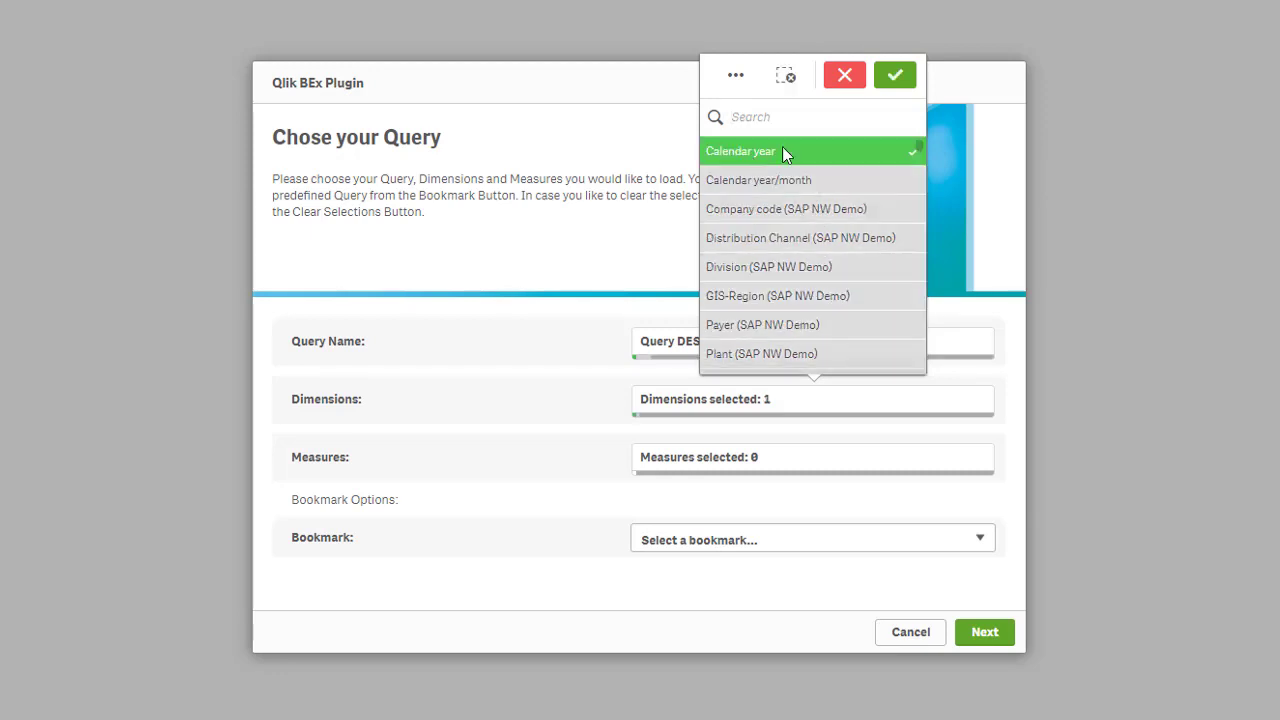
pyautogui.click(895, 77)
# Step: Select the seven available measures from Net Value stat curr through Transport Costs and confirm the selection
pyautogui.click(723, 466)
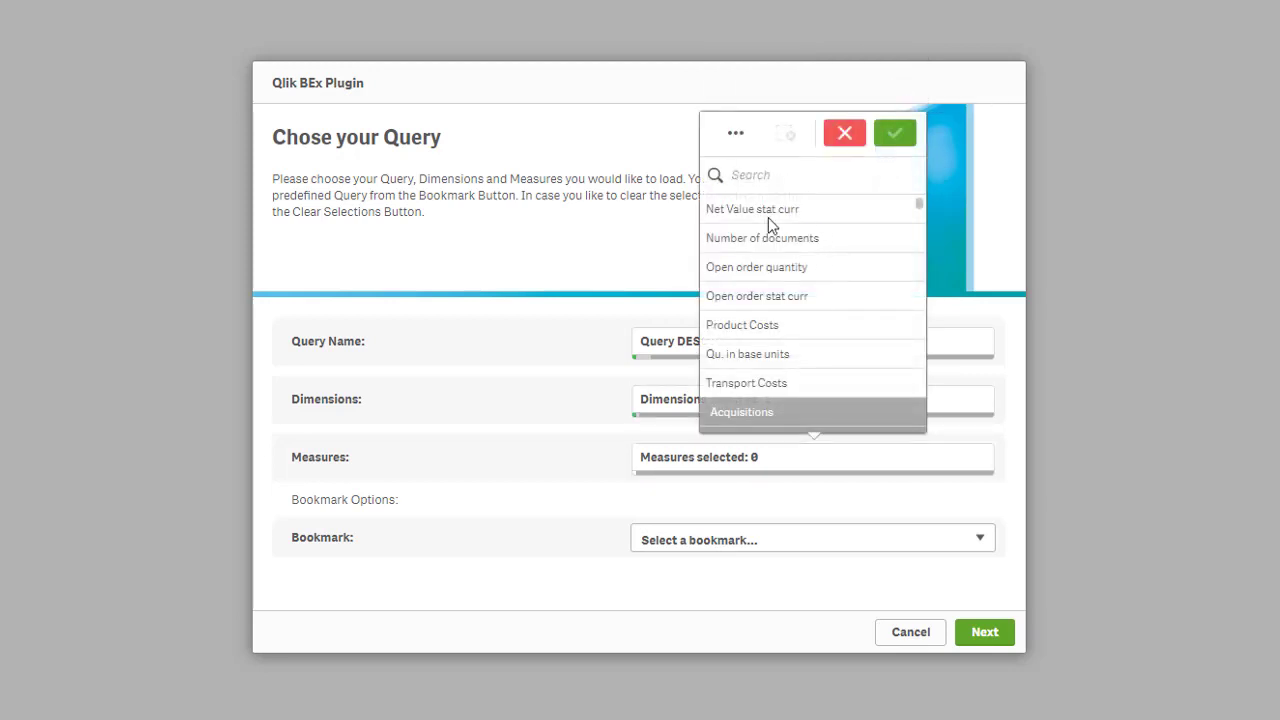
pyautogui.moveTo(769, 214); pyautogui.dragTo(780, 375)
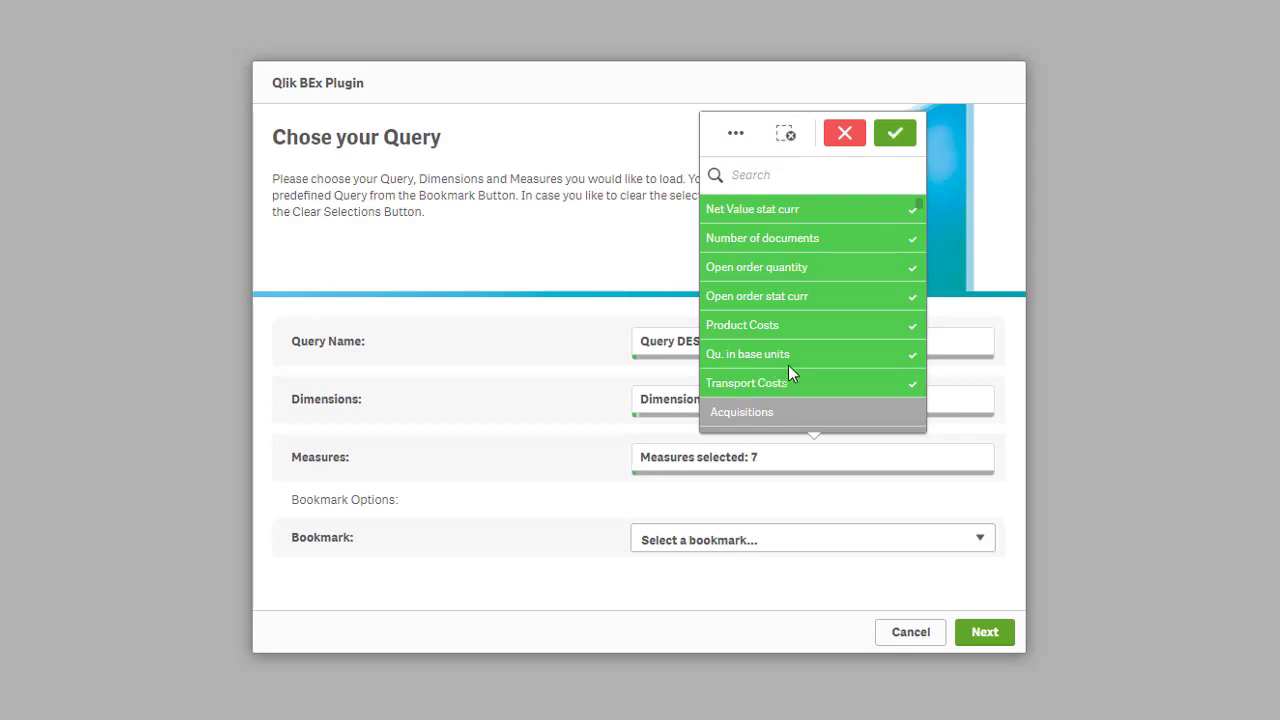
pyautogui.scroll(-6, 818, 300)
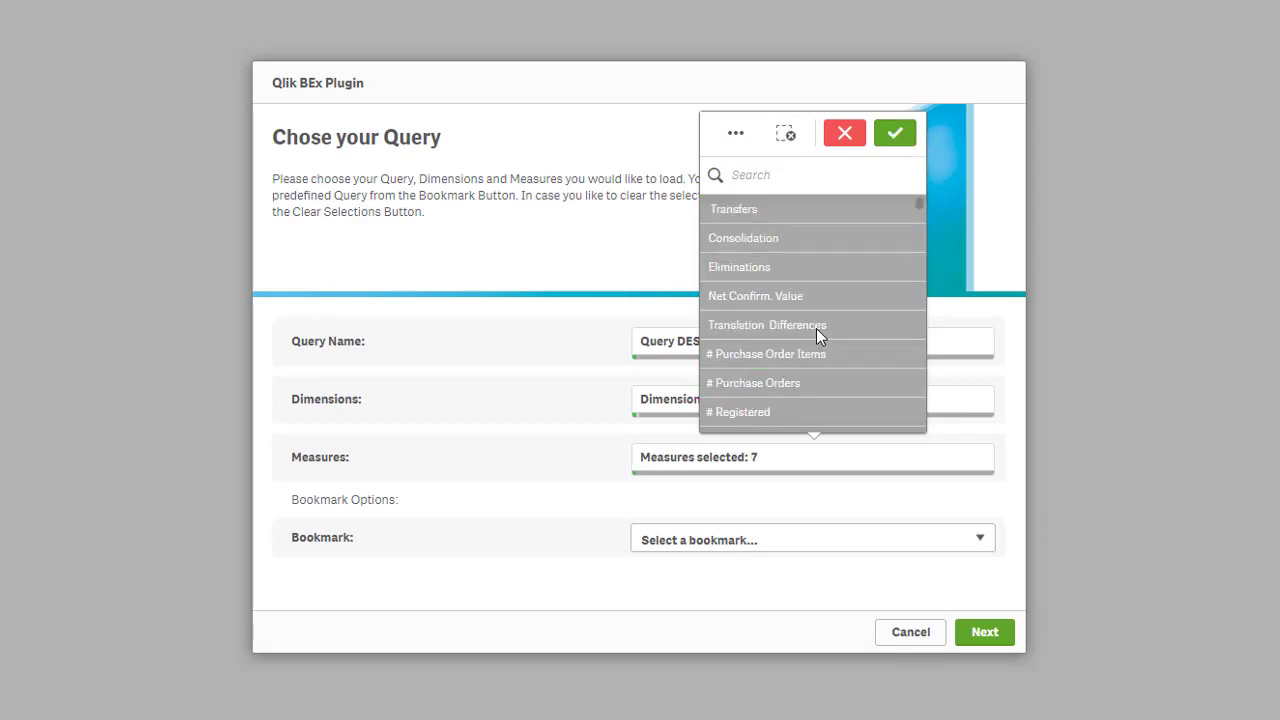
pyautogui.scroll(-10, 815, 330)
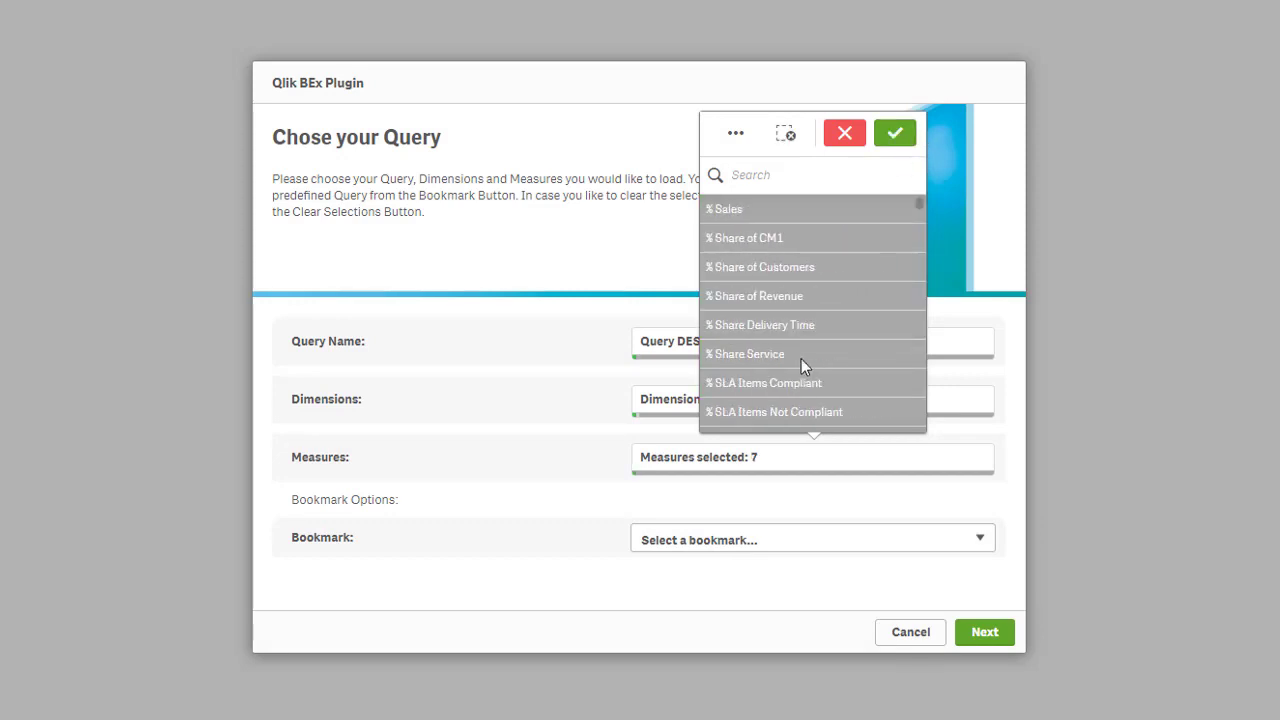
pyautogui.scroll(-2, 797, 357)
pyautogui.scroll(-5, 795, 356)
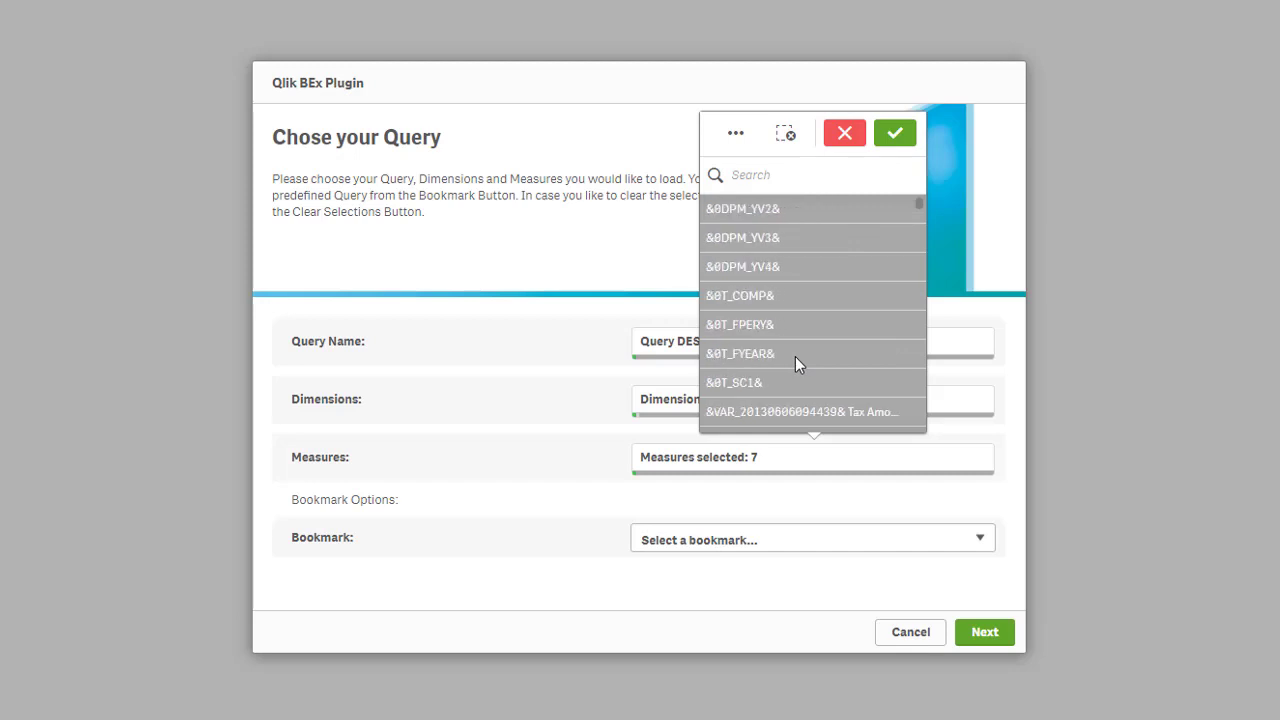
pyautogui.scroll(-4, 800, 340)
pyautogui.scroll(8, 812, 328)
pyautogui.scroll(3, 830, 315)
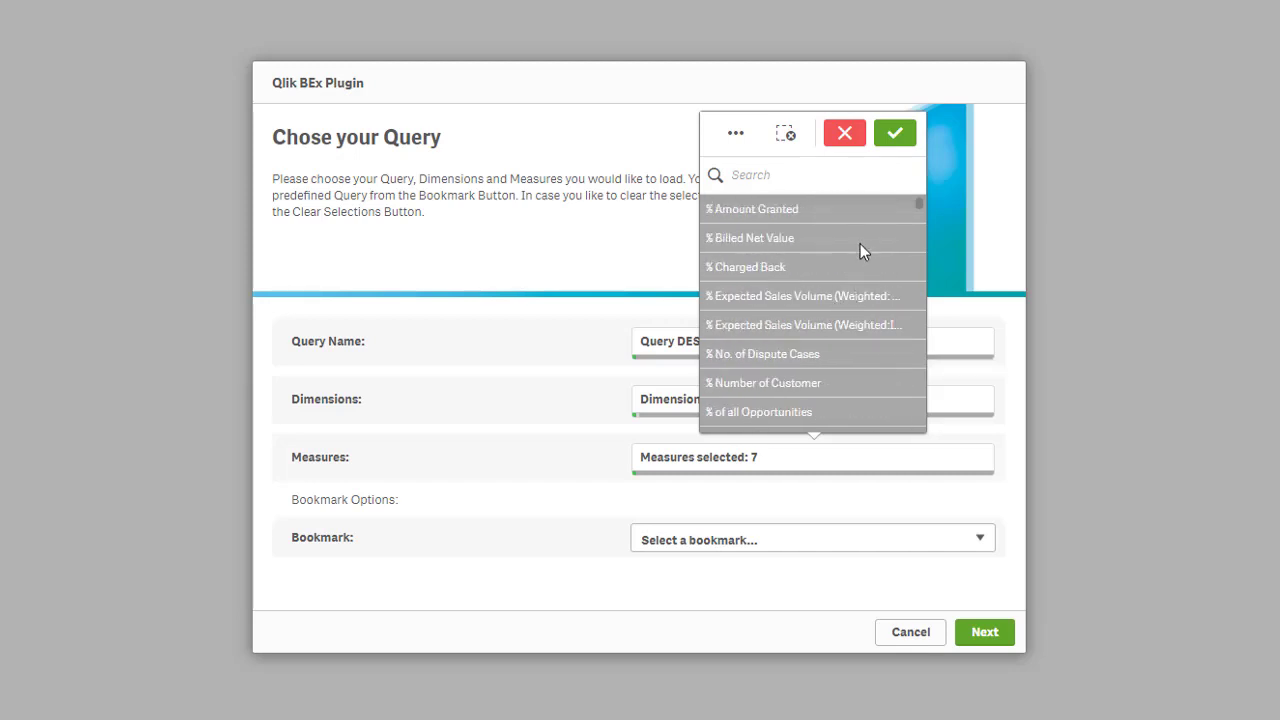
pyautogui.scroll(3, 860, 244)
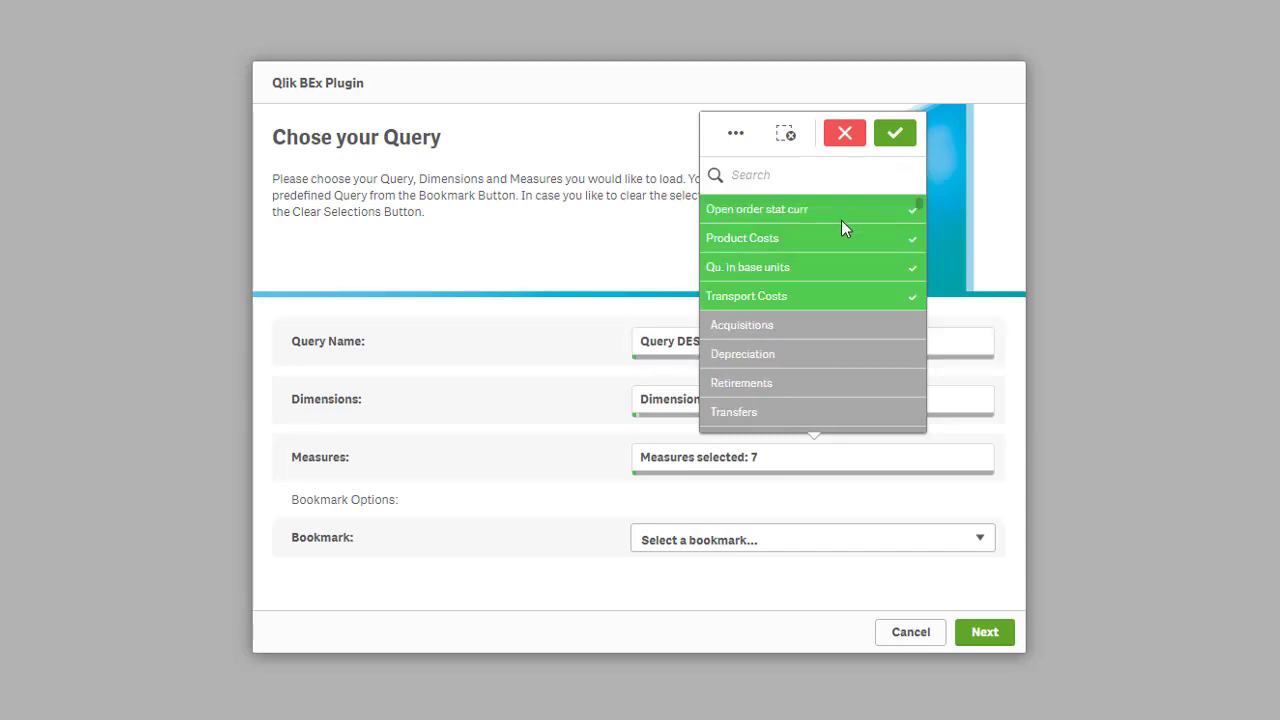
pyautogui.click(894, 140)
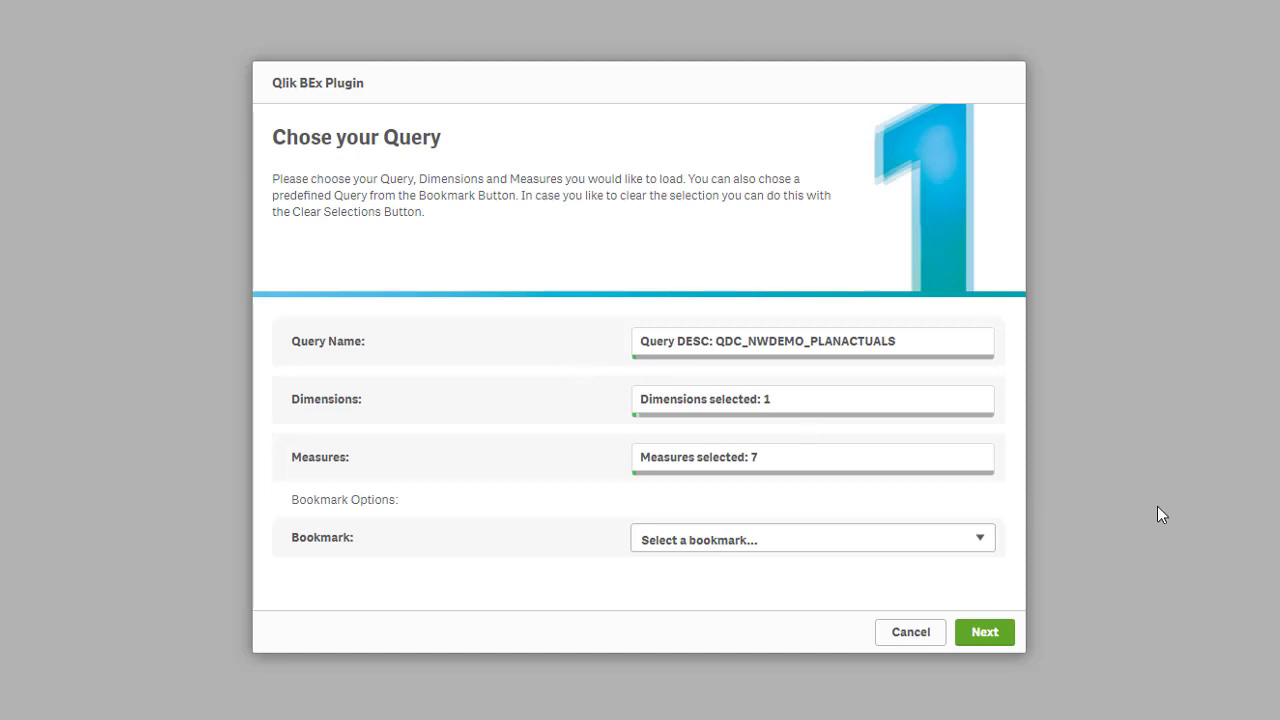
# Step: Check the available bookmarks without choosing one, and continue to the query's variable selection
pyautogui.click(698, 545)
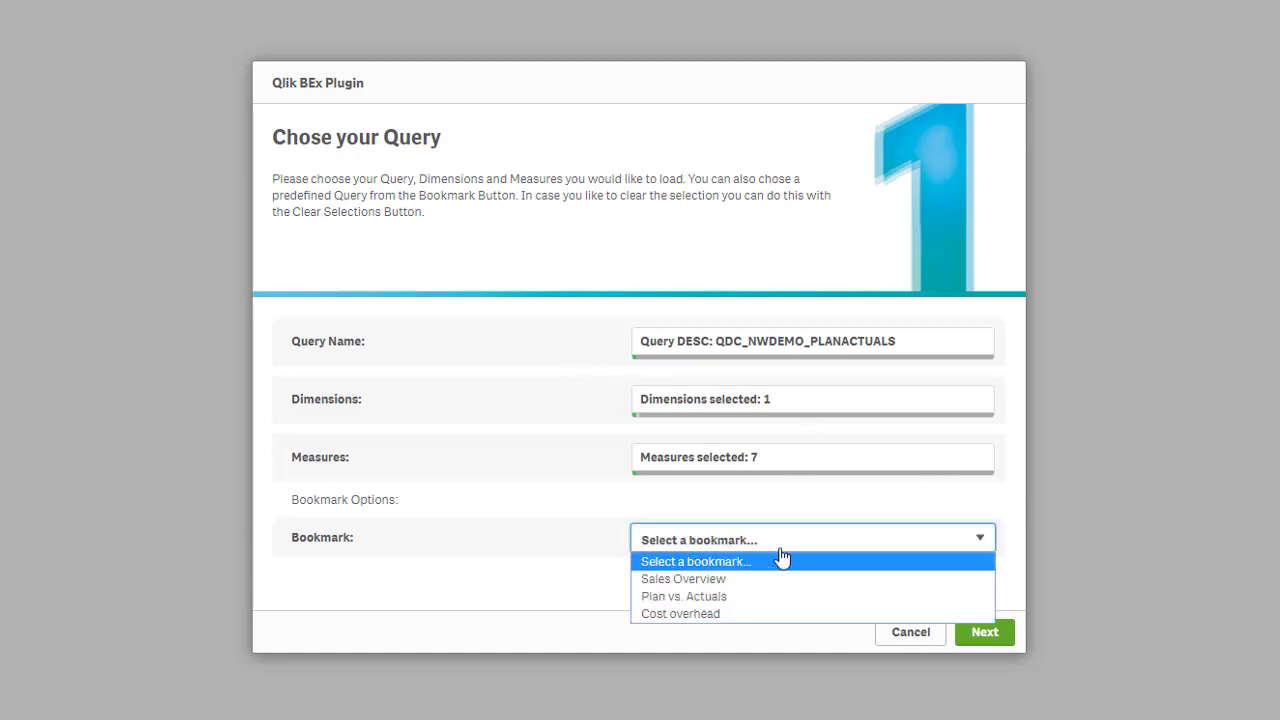
pyautogui.click(545, 449)
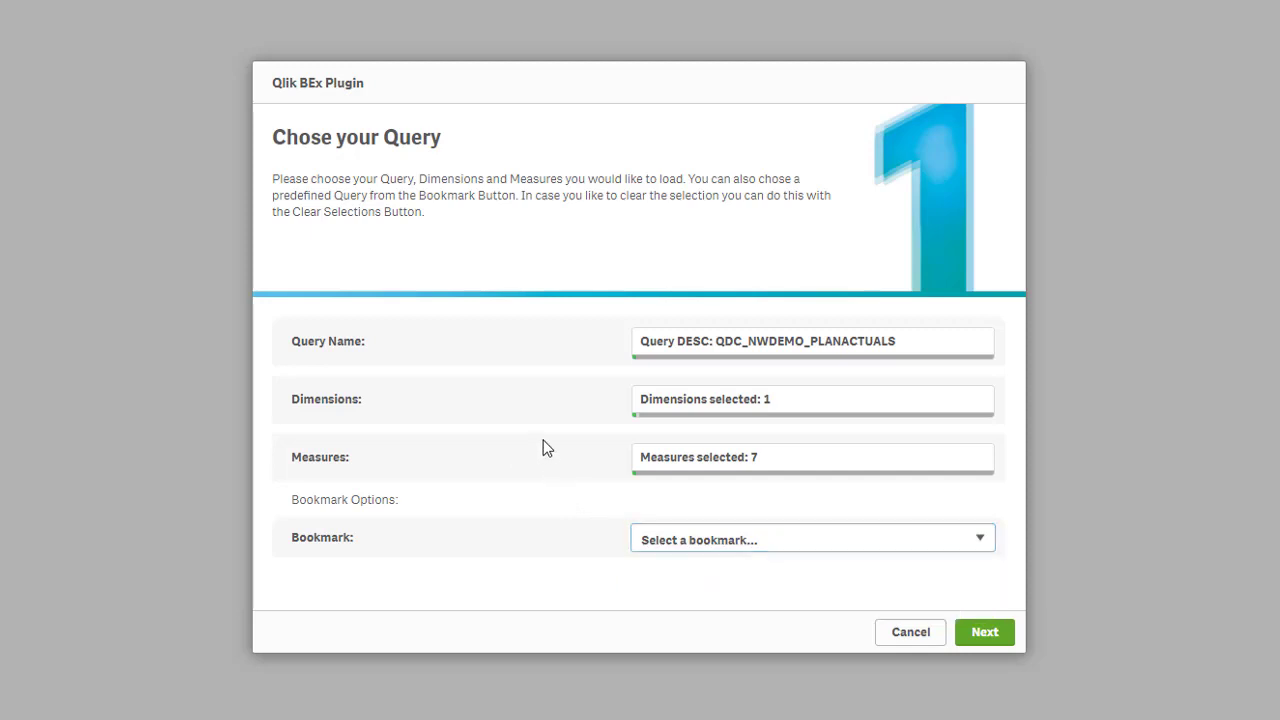
pyautogui.click(976, 640)
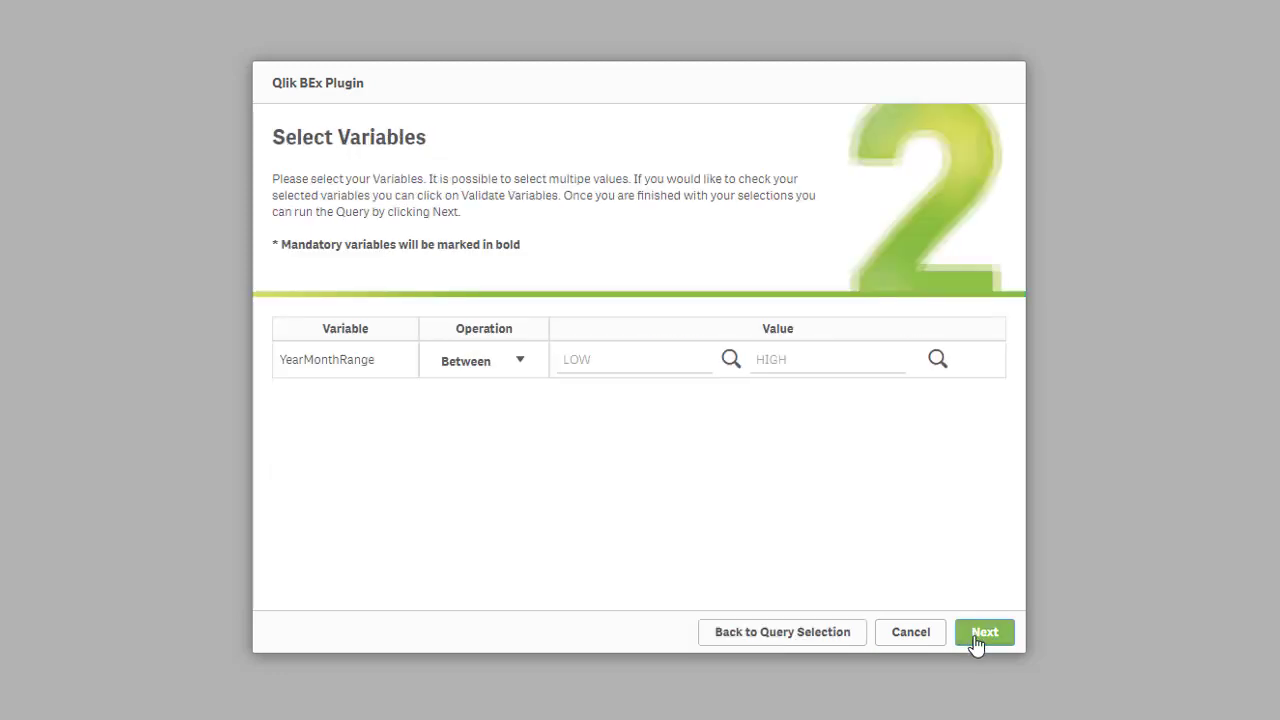
# Step: Set the YearMonthRange variable to between 201501 and 201612 and run the query
pyautogui.click(597, 361)
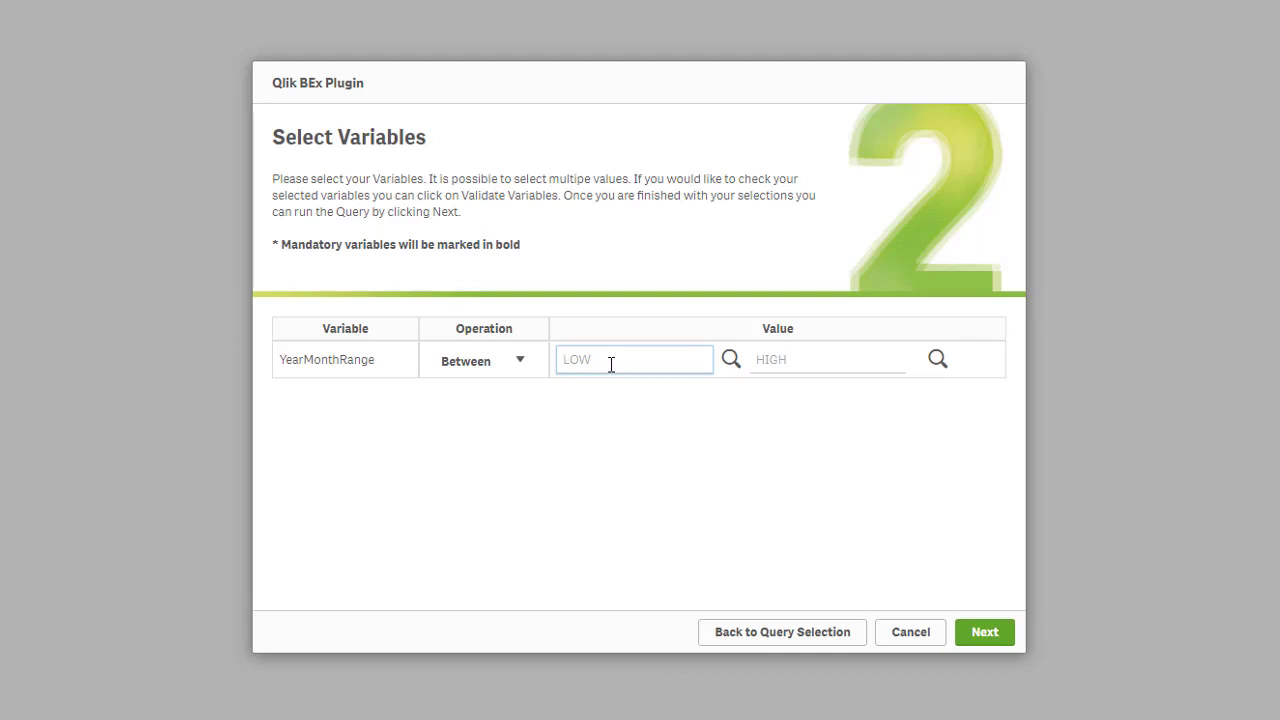
pyautogui.write('201501')
pyautogui.press('Tab')
pyautogui.write('201612')
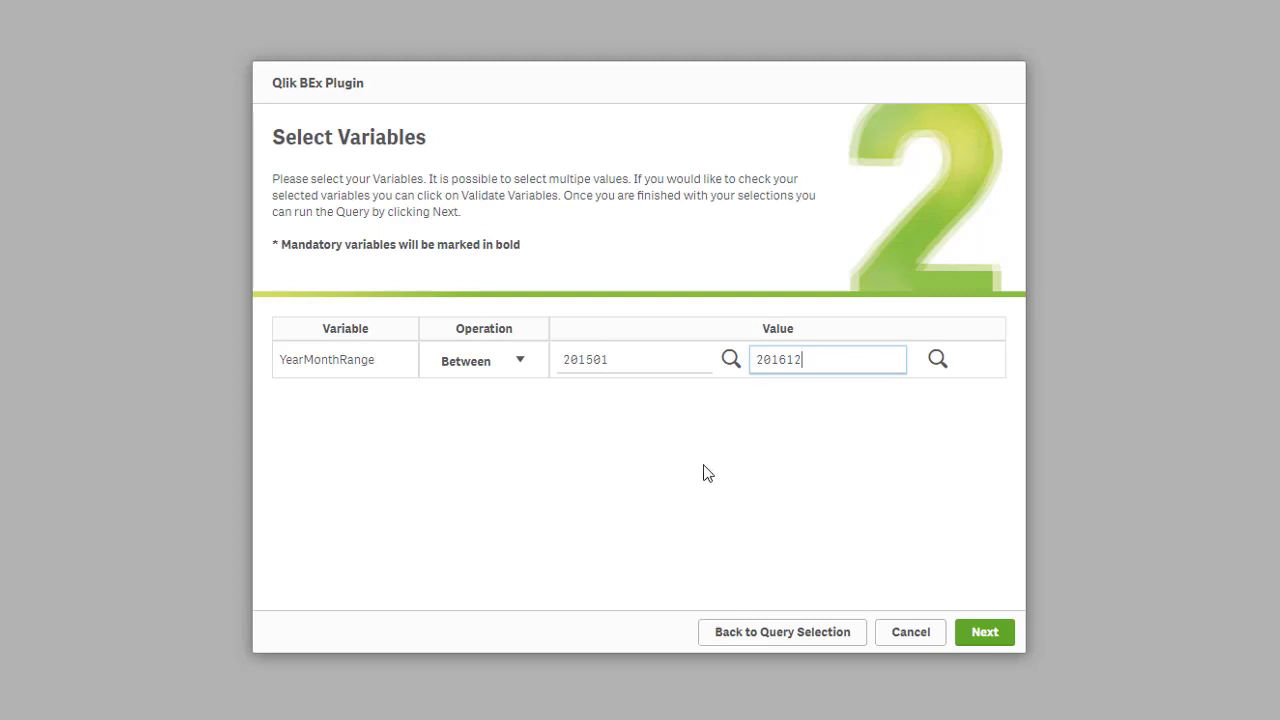
pyautogui.click(990, 634)
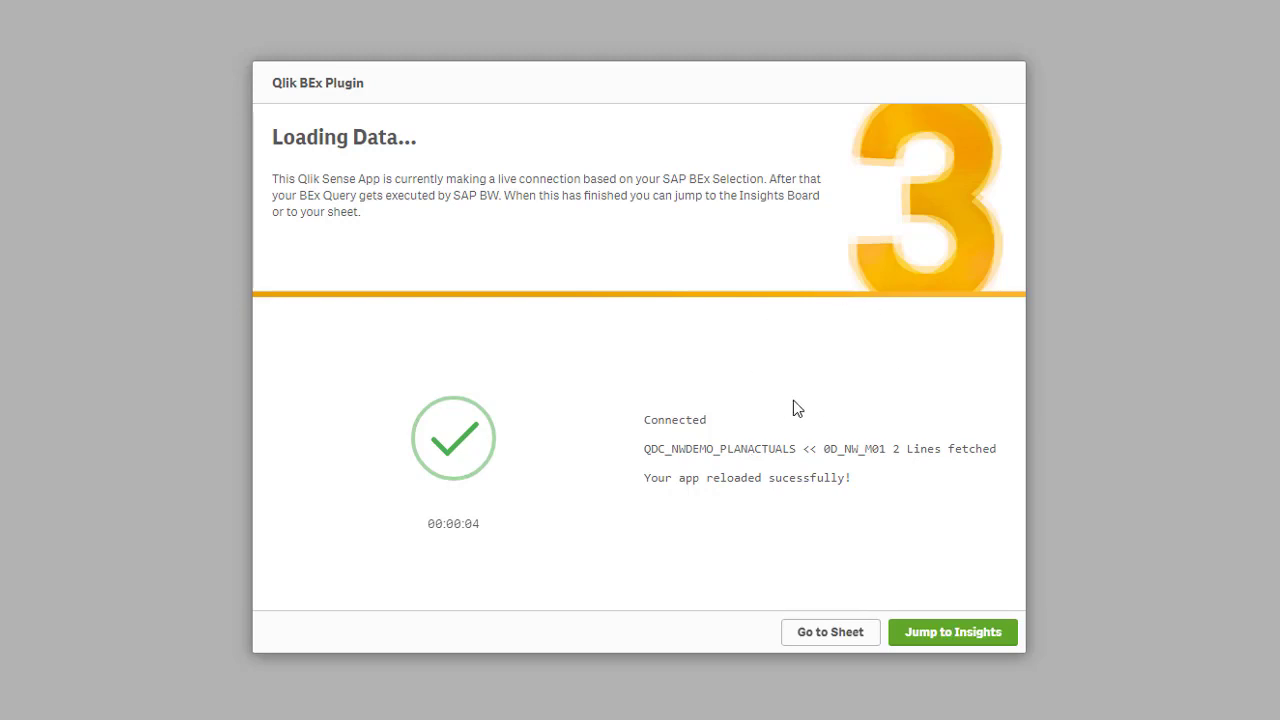
# Step: Open the loaded data in Insights and display the dimensions among its master items
pyautogui.click(922, 635)
pyautogui.click(947, 641)
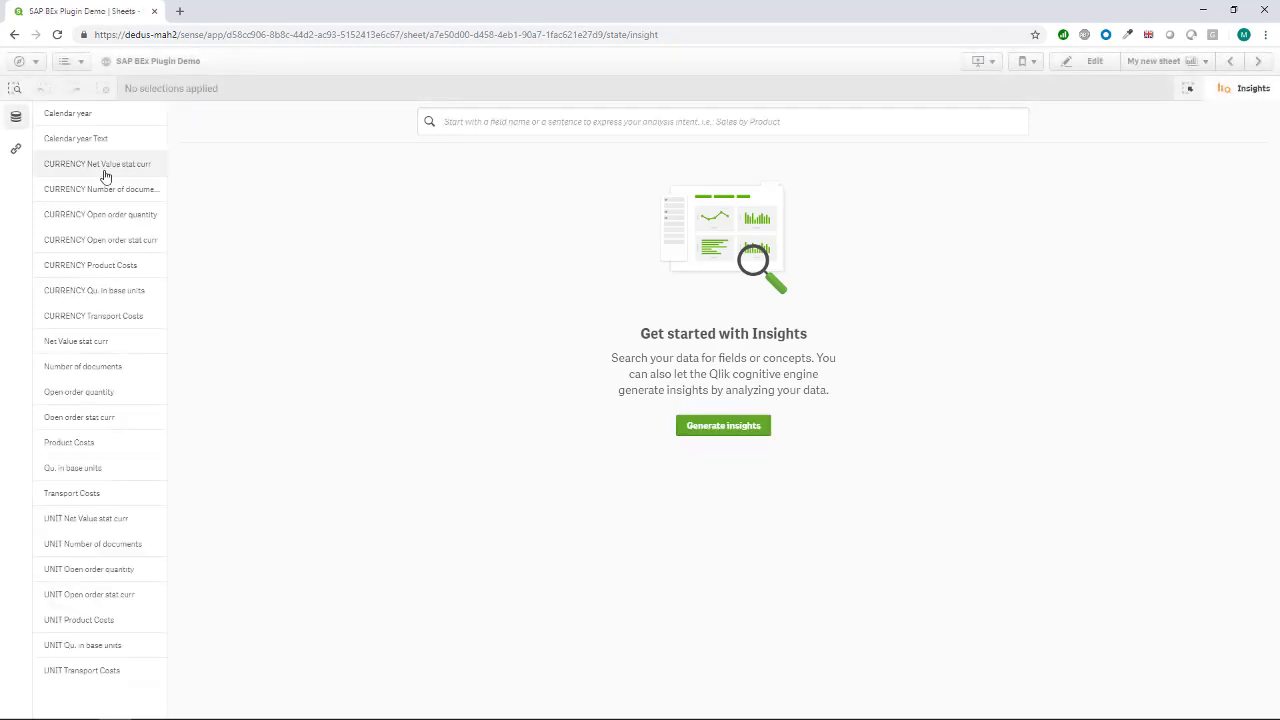
pyautogui.click(16, 148)
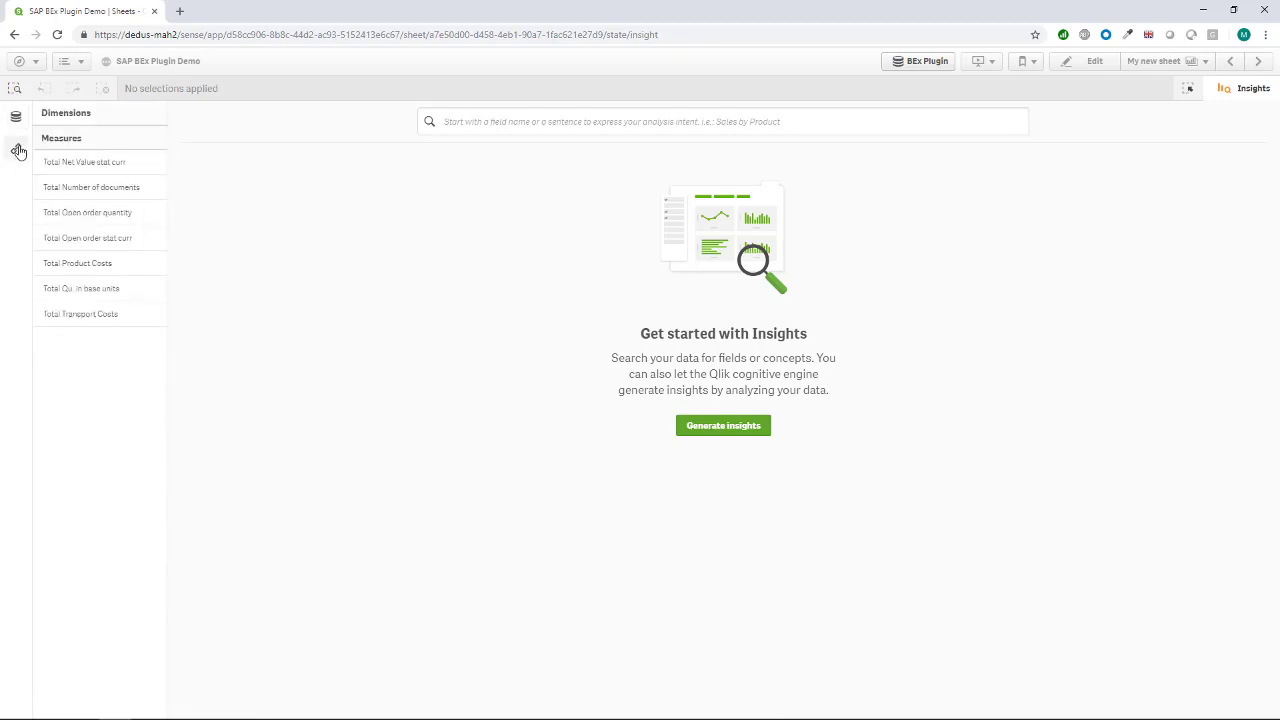
pyautogui.click(79, 117)
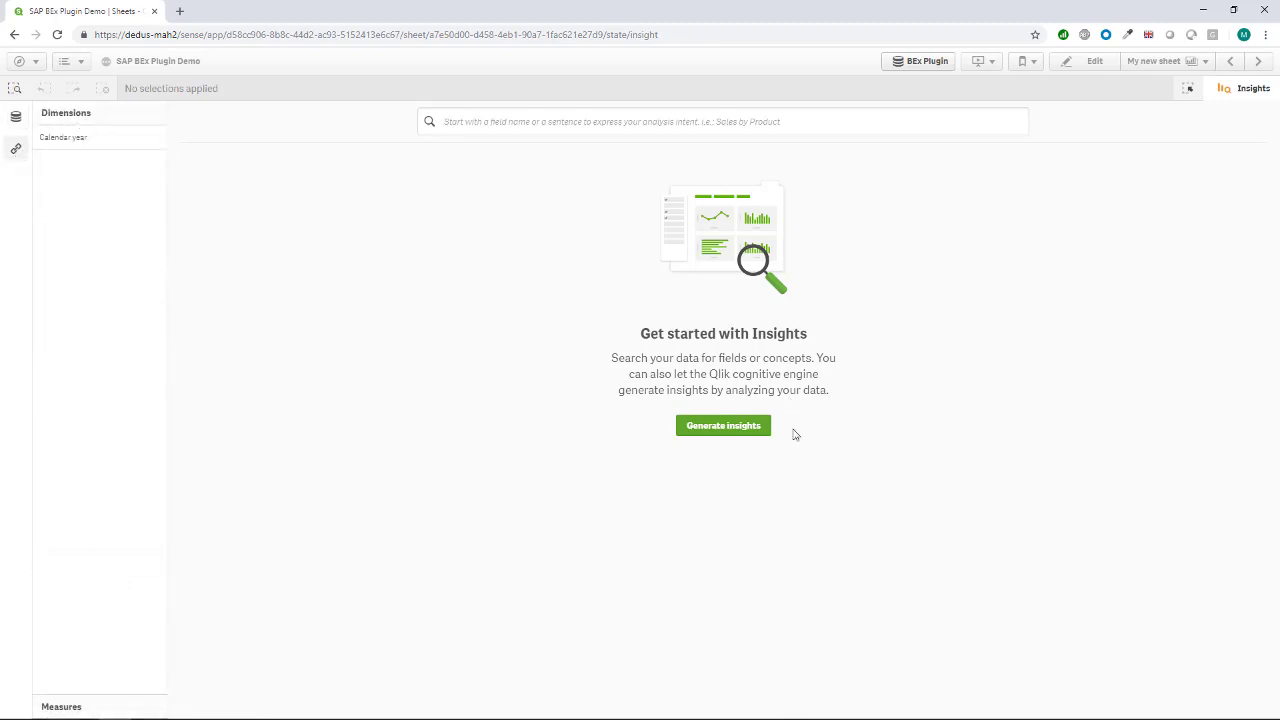
# Step: Generate insights from the loaded data, and return to the query selection in the BEx Plugin
pyautogui.click(731, 432)
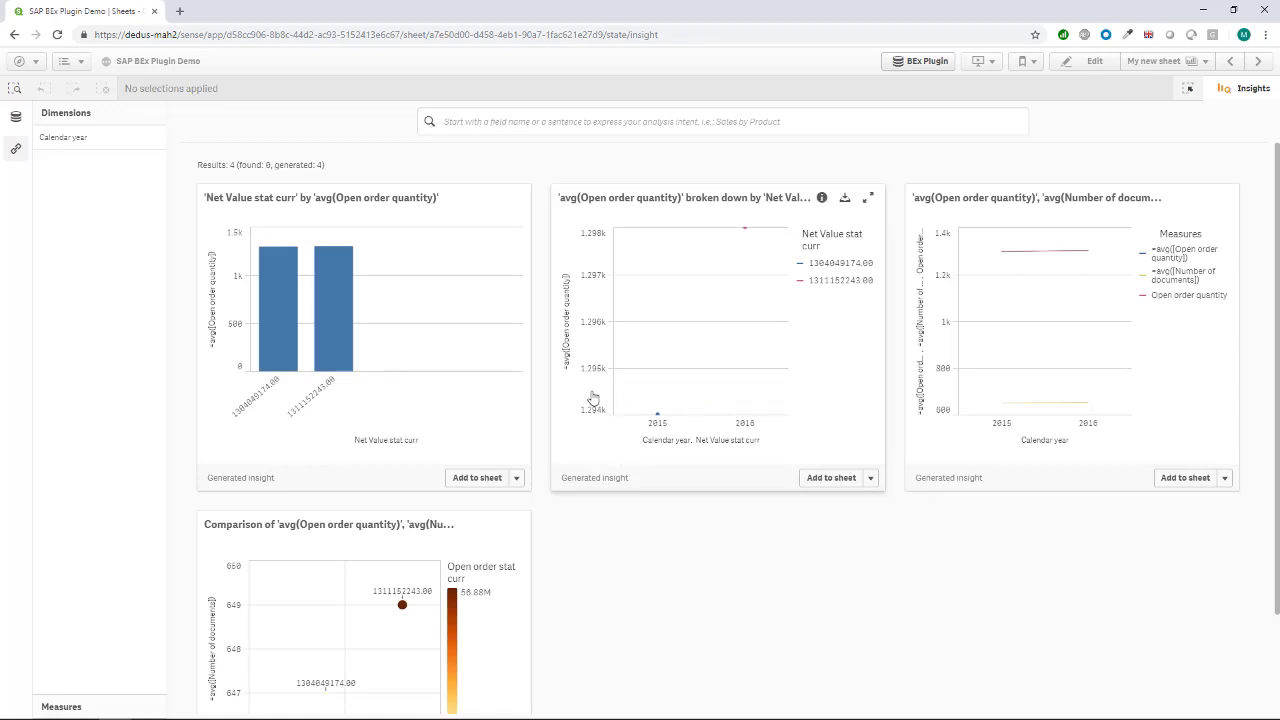
pyautogui.click(929, 60)
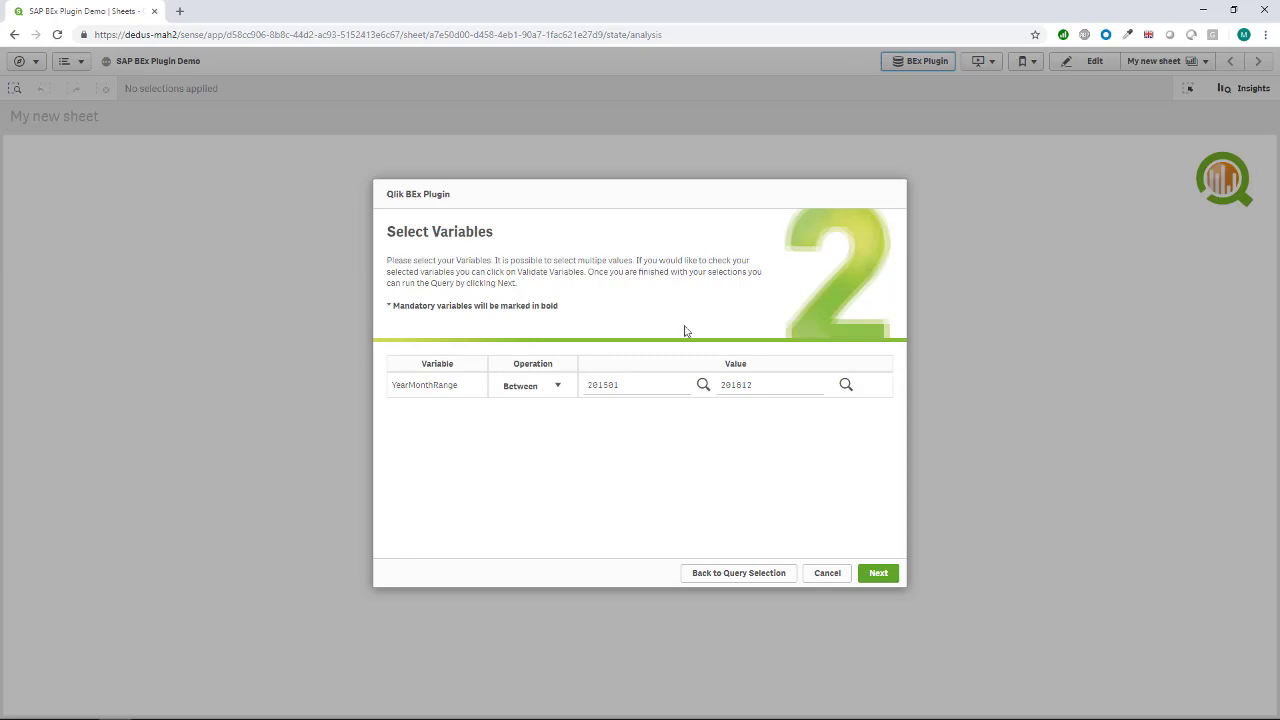
pyautogui.click(629, 387)
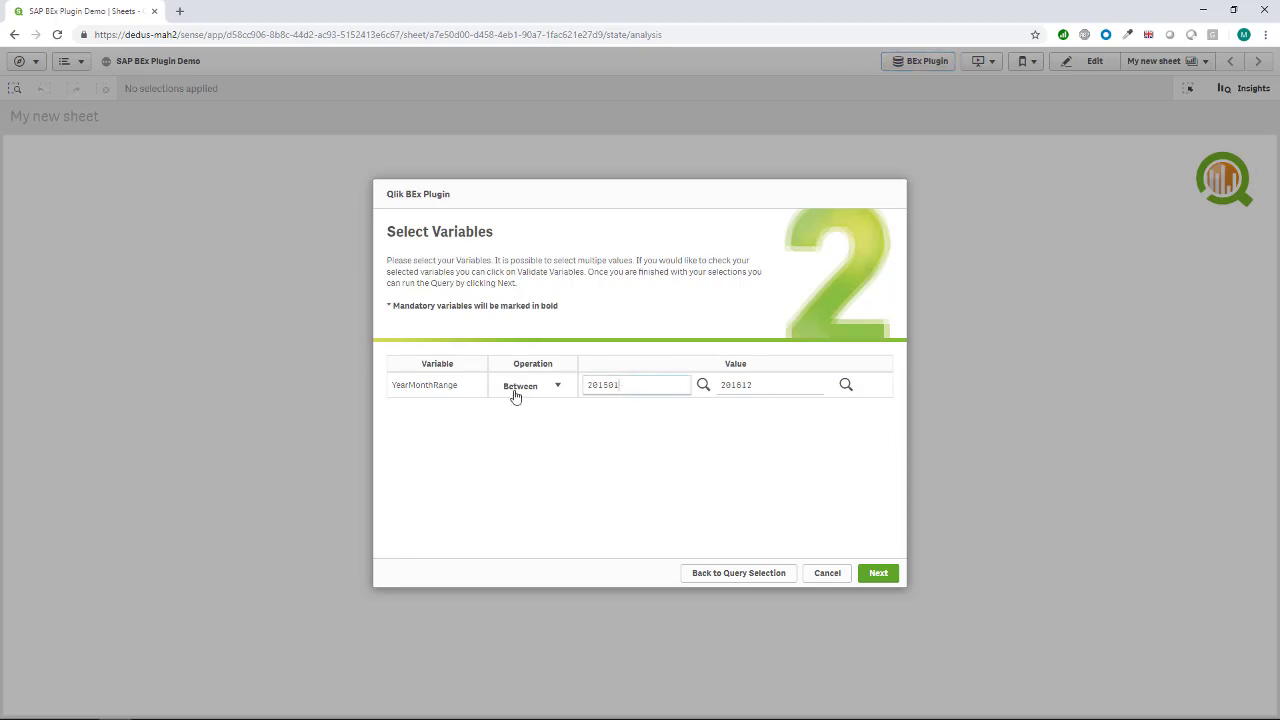
pyautogui.click(730, 573)
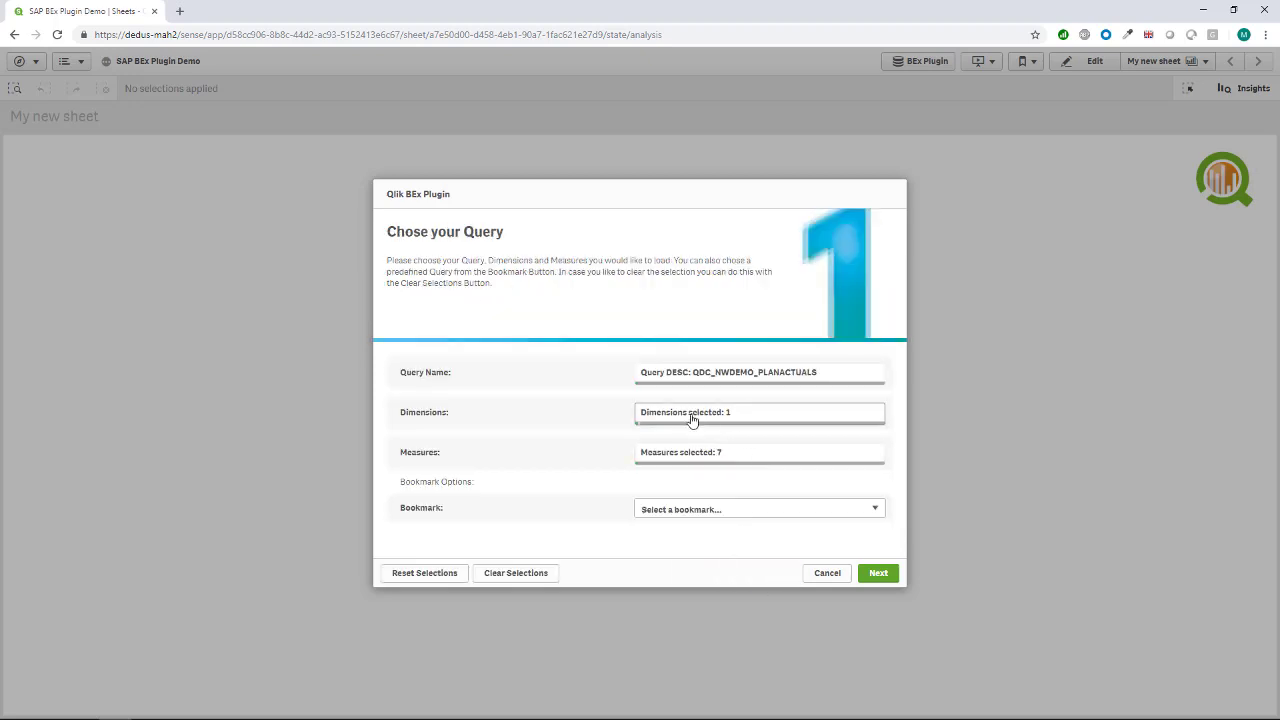
# Step: Add Company code, Distribution Channel, Division, Plant and GIS-Region to the query's selected dimensions
pyautogui.click(693, 421)
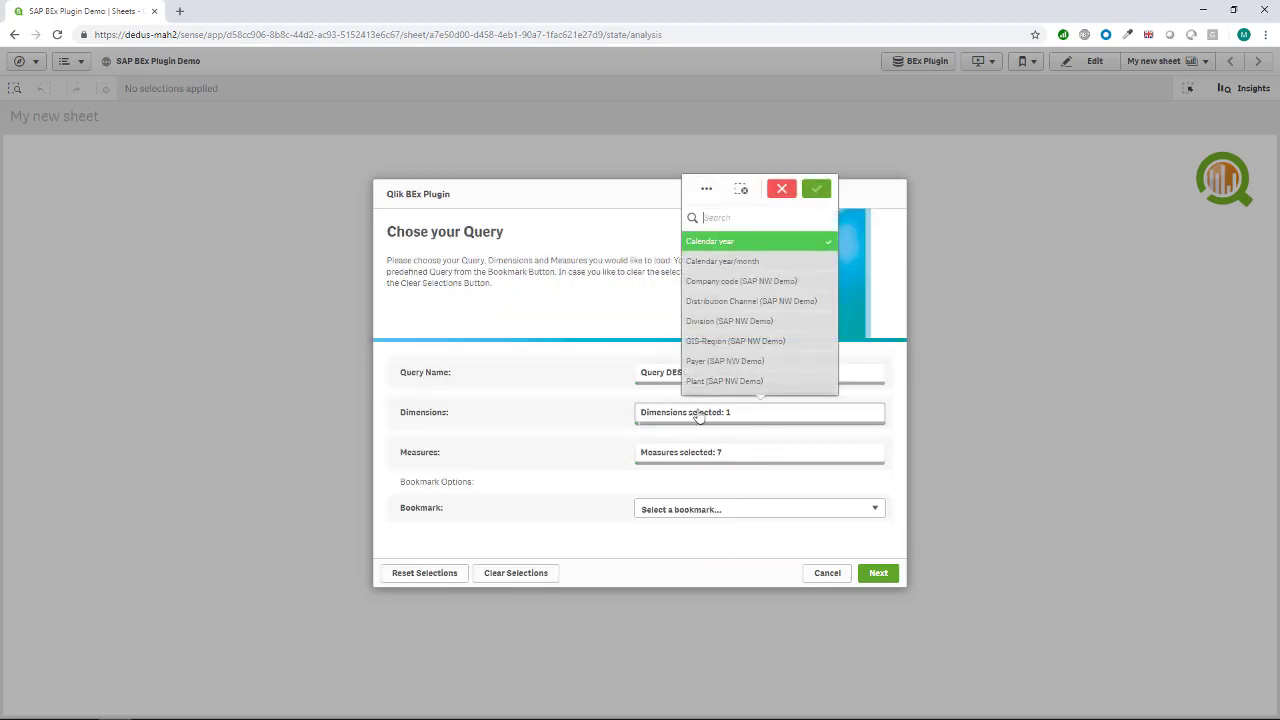
pyautogui.click(756, 288)
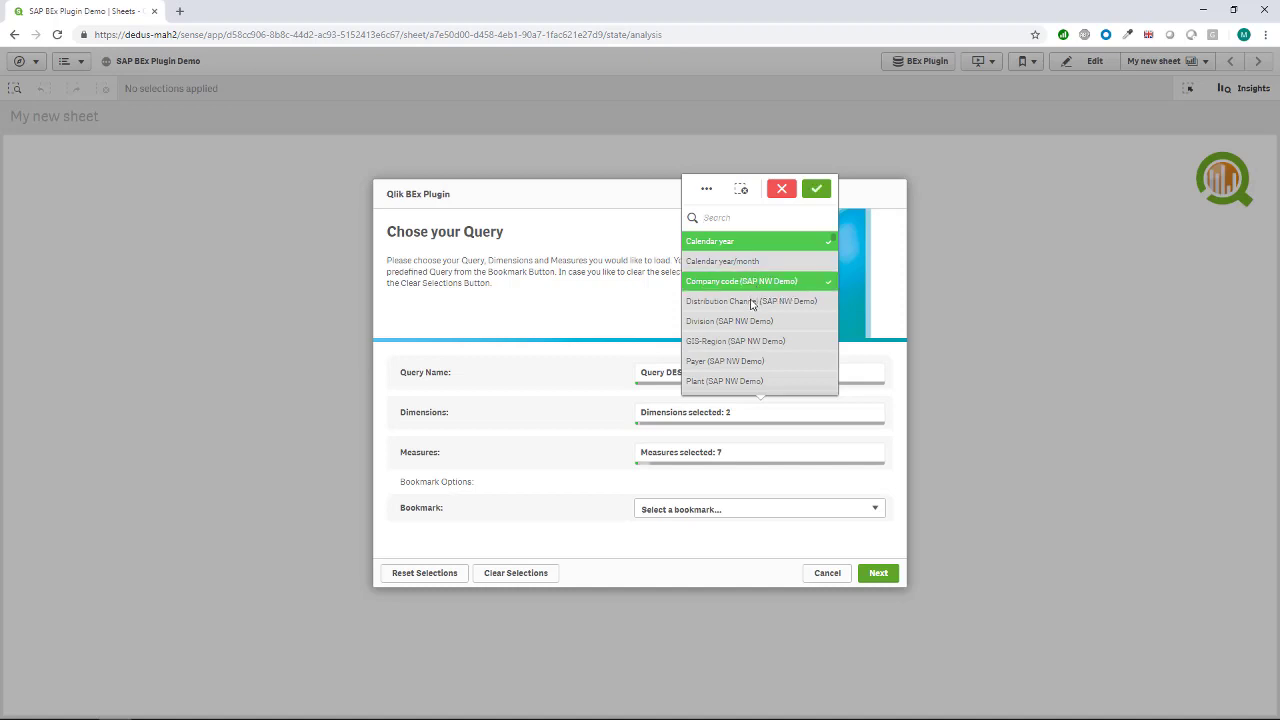
pyautogui.click(752, 304)
pyautogui.click(754, 323)
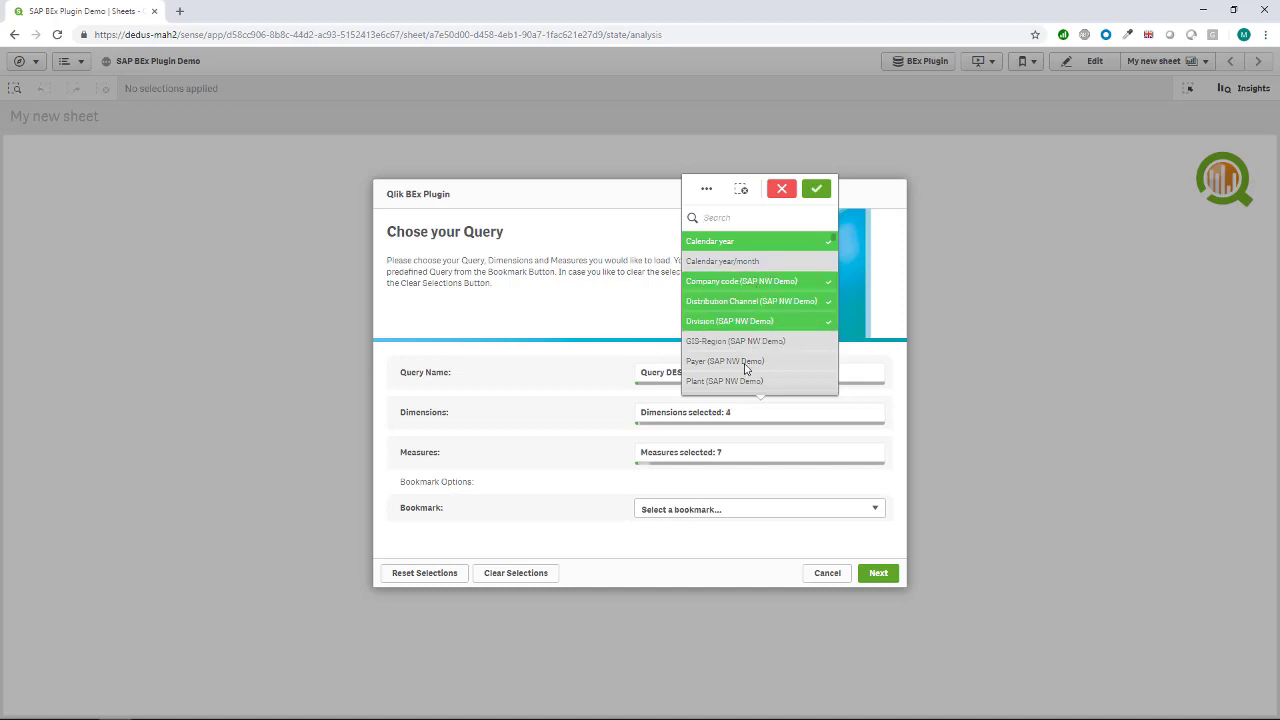
pyautogui.click(740, 381)
pyautogui.click(745, 341)
pyautogui.scroll(-1, 745, 341)
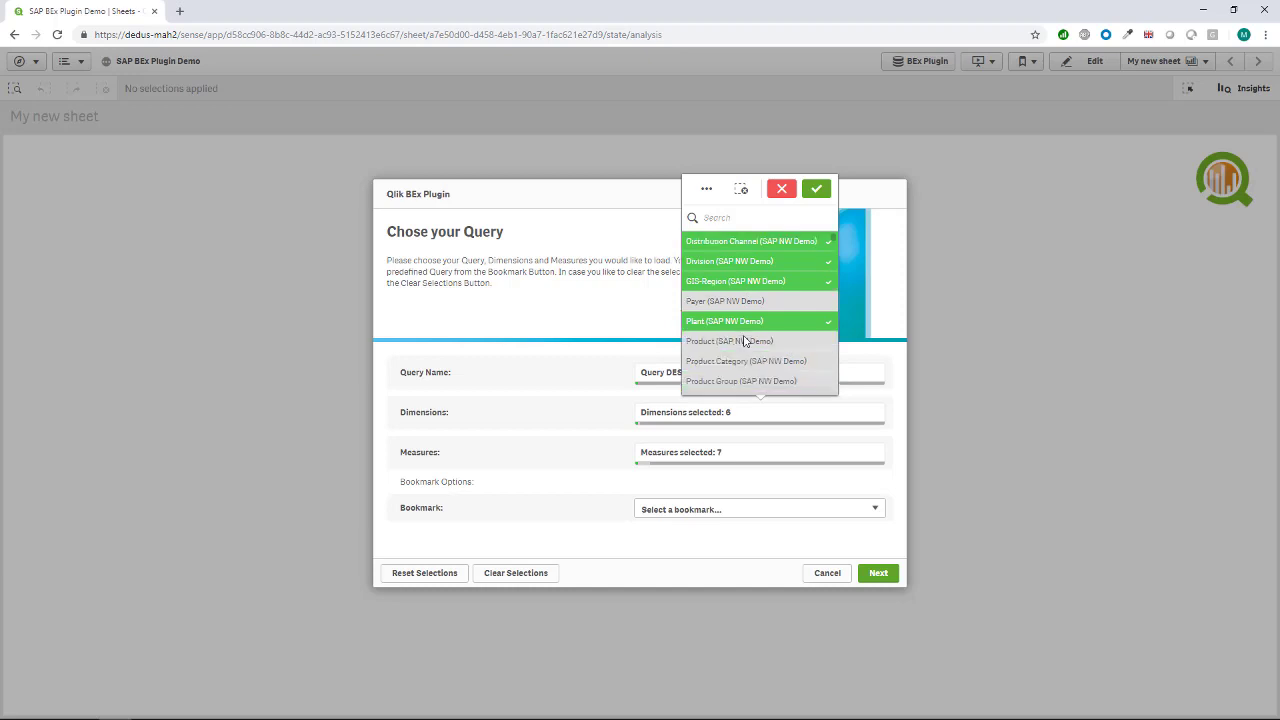
# Step: Add Product, Product Category, Product Group, Sales Group, Sales Organization and Sold-to Party to the dimensions and confirm the selection
pyautogui.click(750, 342)
pyautogui.click(748, 362)
pyautogui.click(745, 386)
pyautogui.scroll(-1, 752, 360)
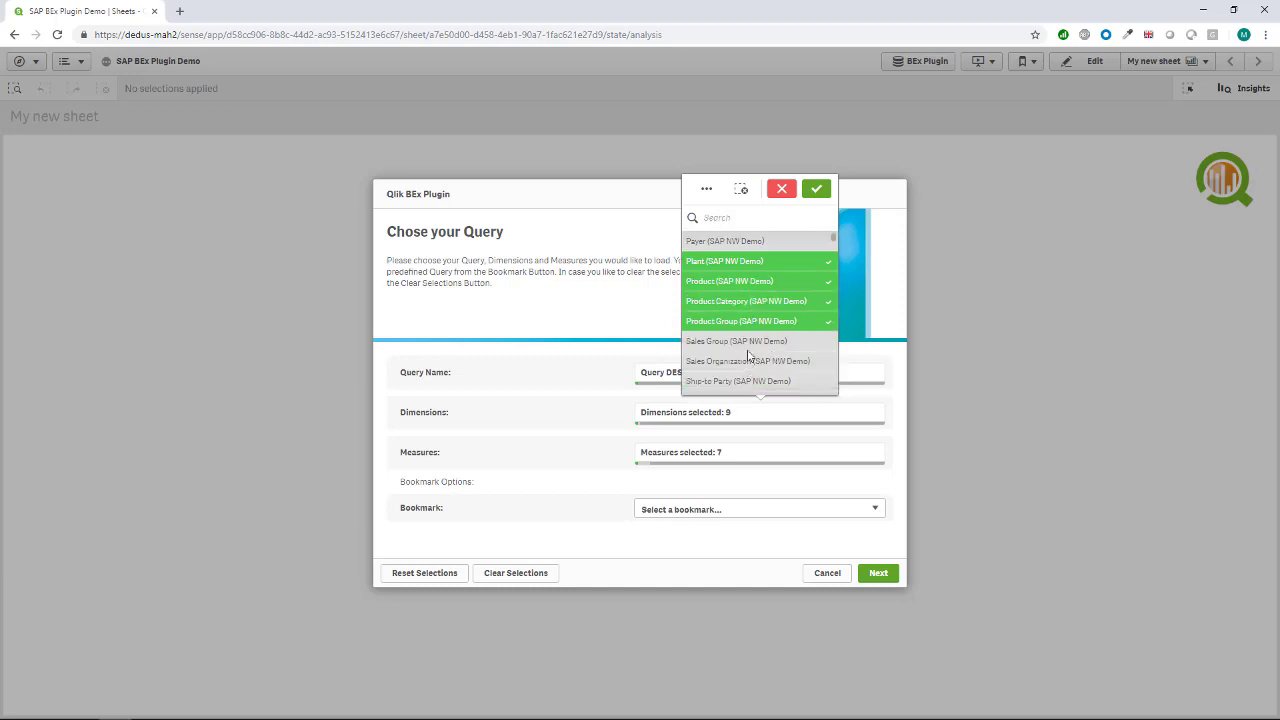
pyautogui.click(752, 345)
pyautogui.click(750, 363)
pyautogui.scroll(-1, 751, 352)
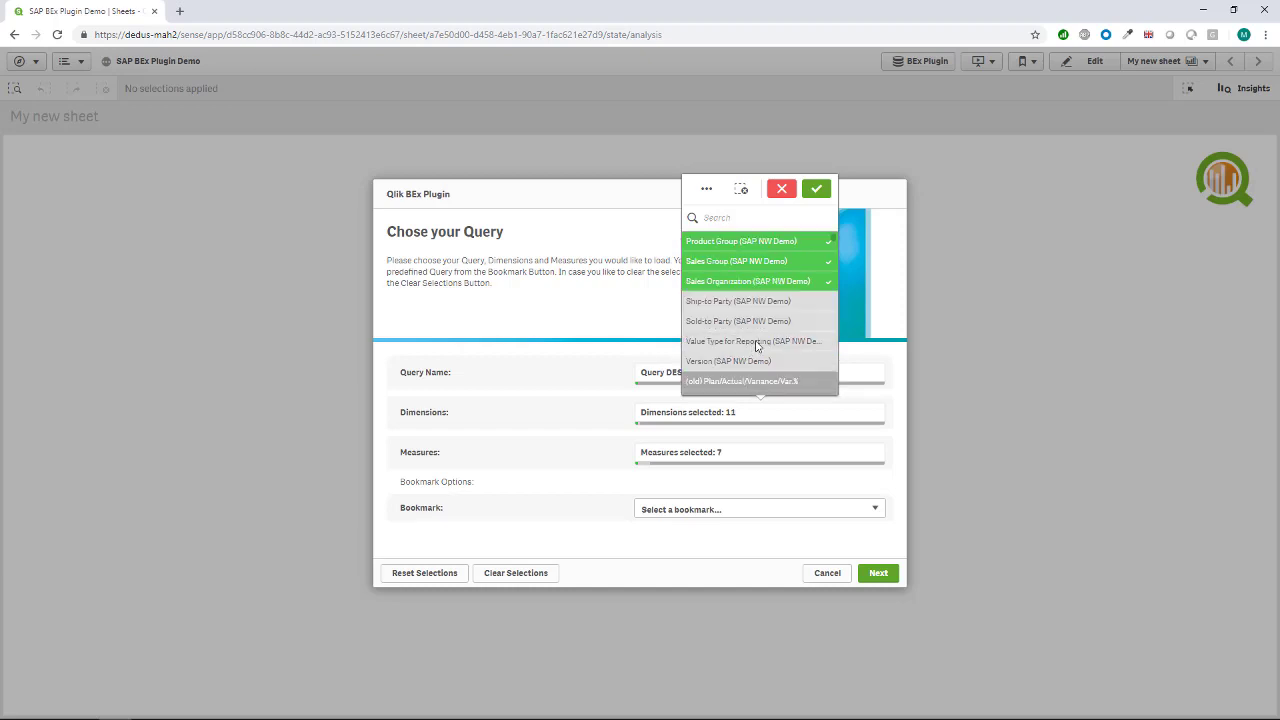
pyautogui.click(752, 323)
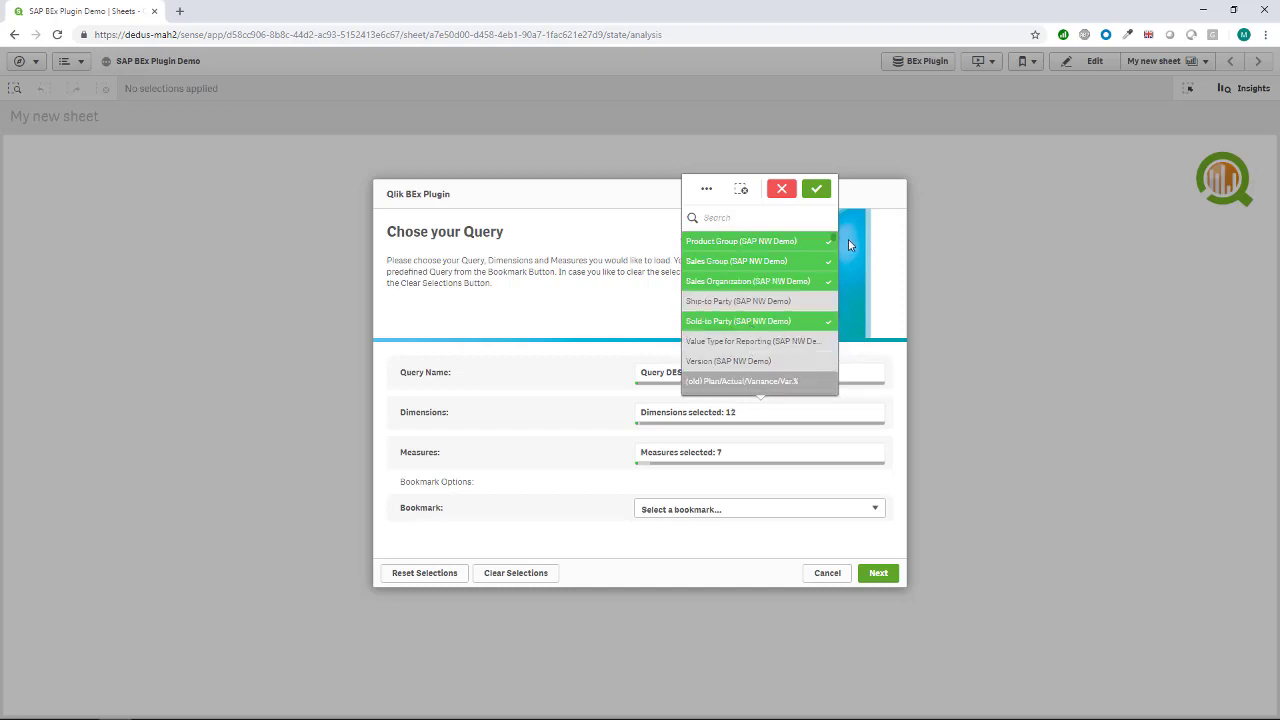
pyautogui.click(817, 190)
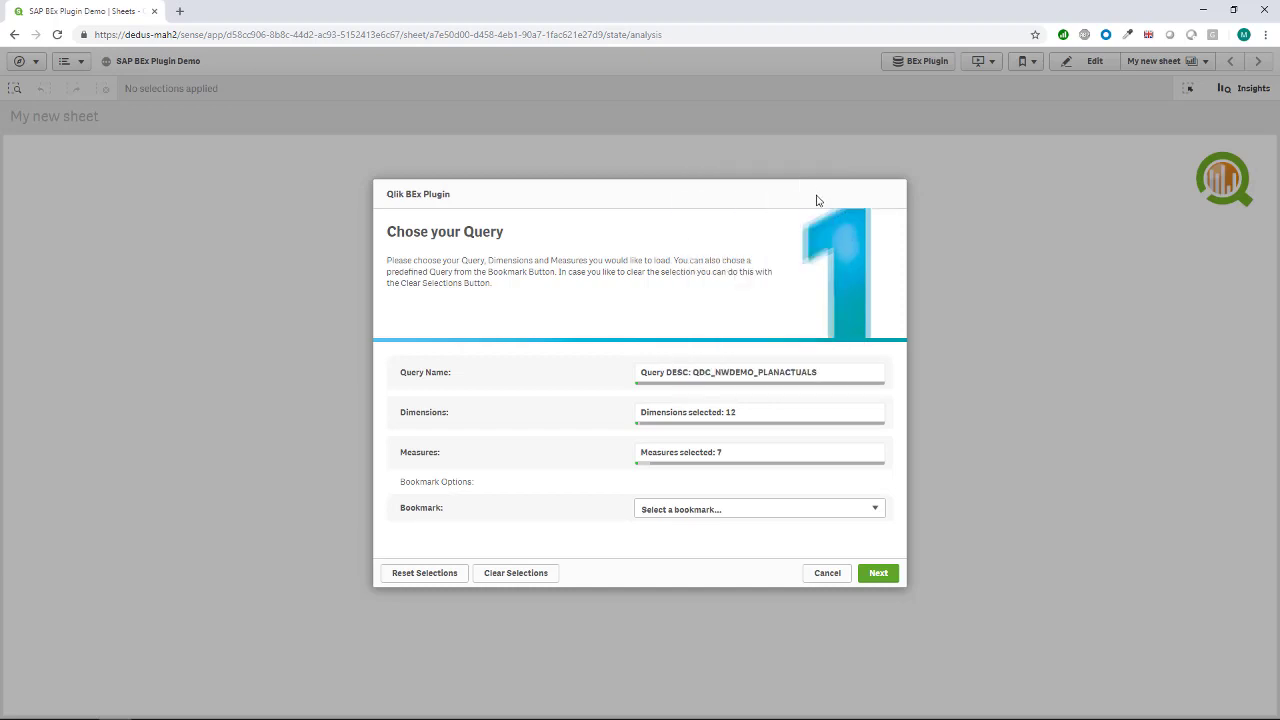
# Step: Run the query with YearMonthRange kept between 201501 and 201612, and open the loaded data in Insights
pyautogui.click(879, 574)
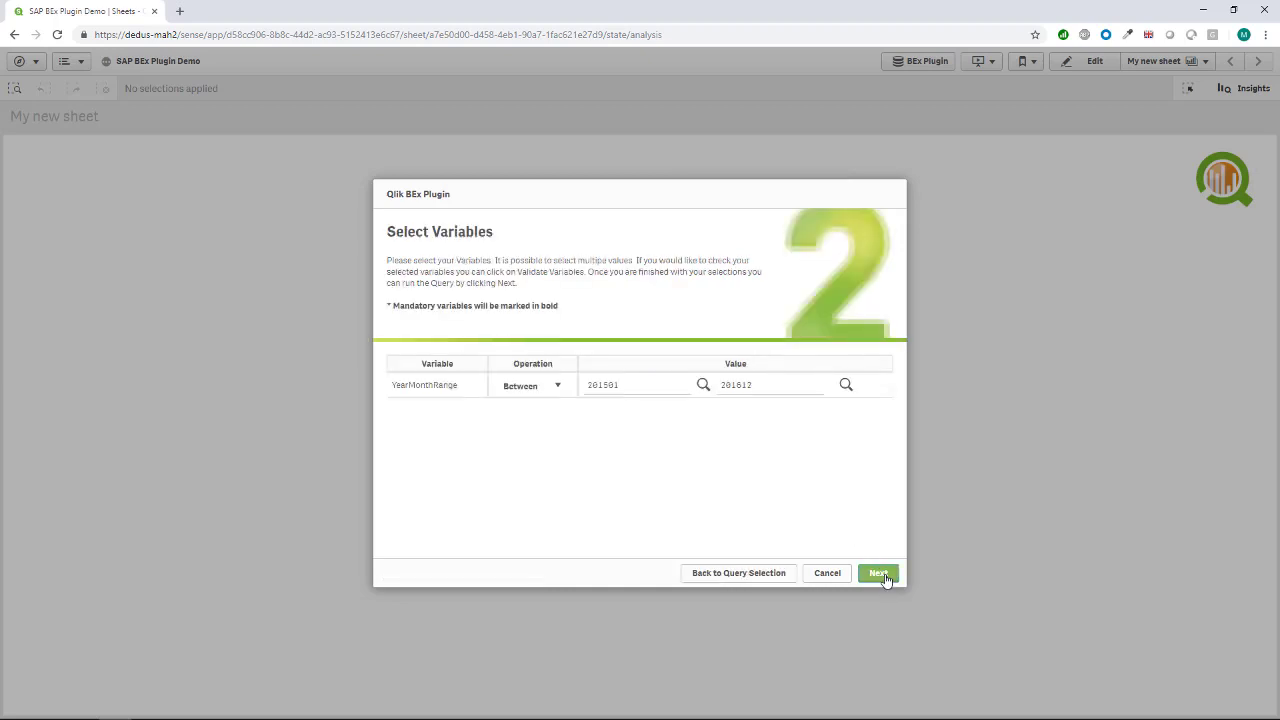
pyautogui.click(879, 574)
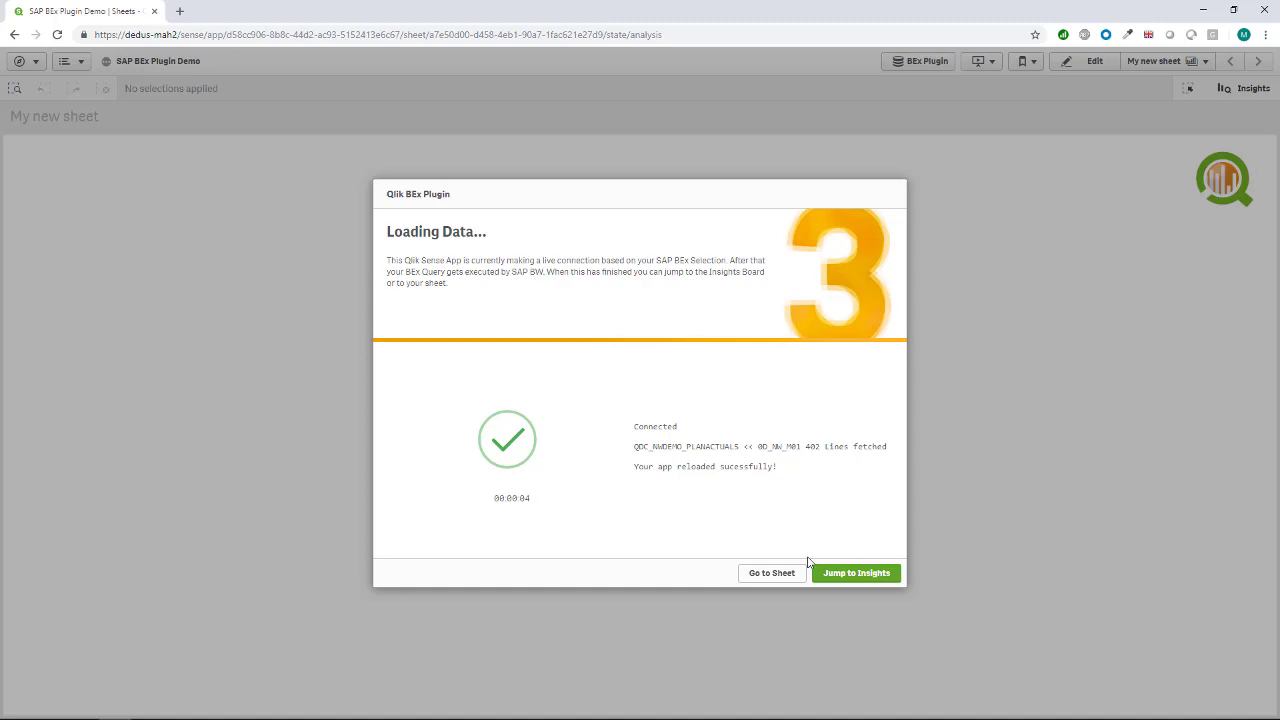
pyautogui.click(834, 576)
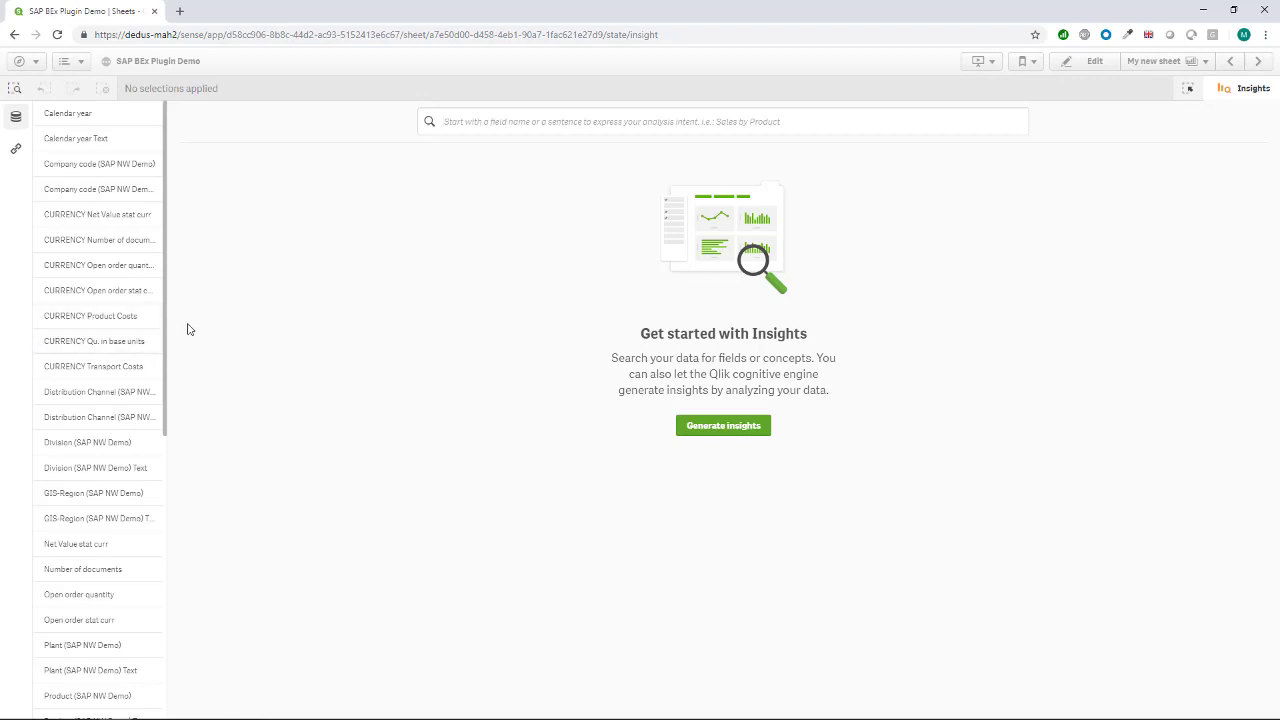
# Step: Generate insights from the expanded data, and check the dimensions among the master items before returning to the field list
pyautogui.click(755, 437)
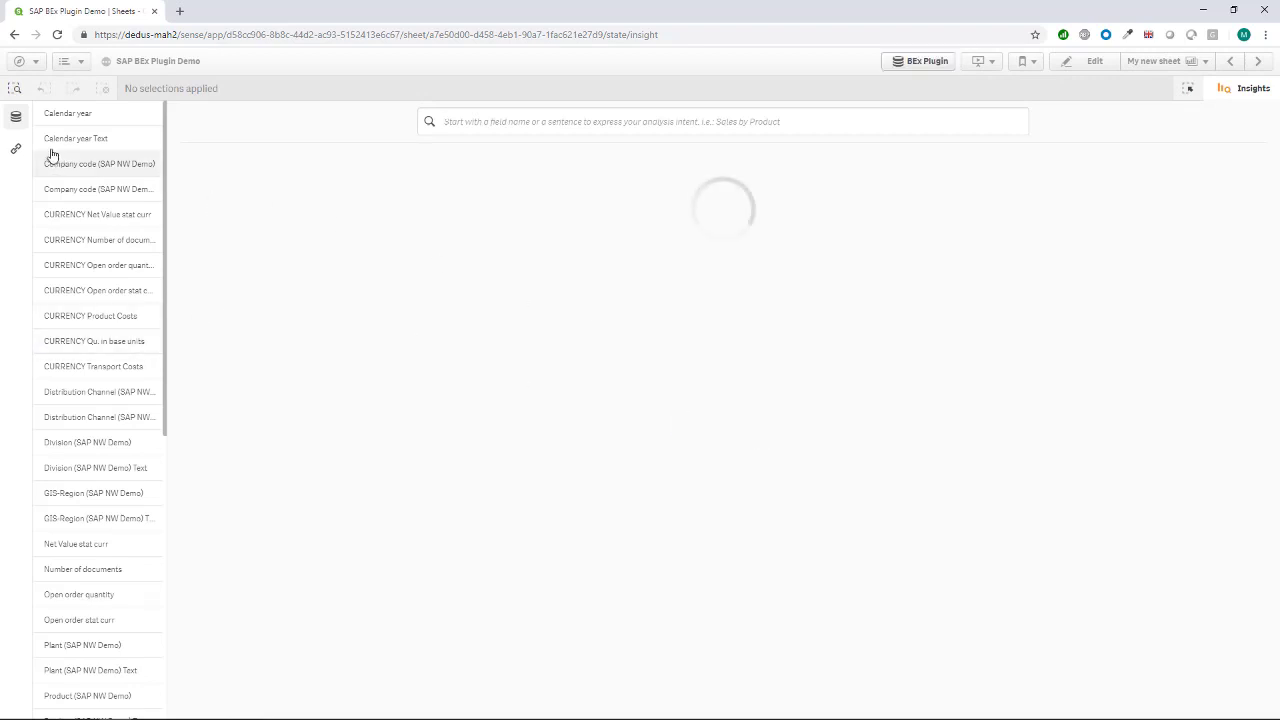
pyautogui.click(18, 151)
pyautogui.click(80, 116)
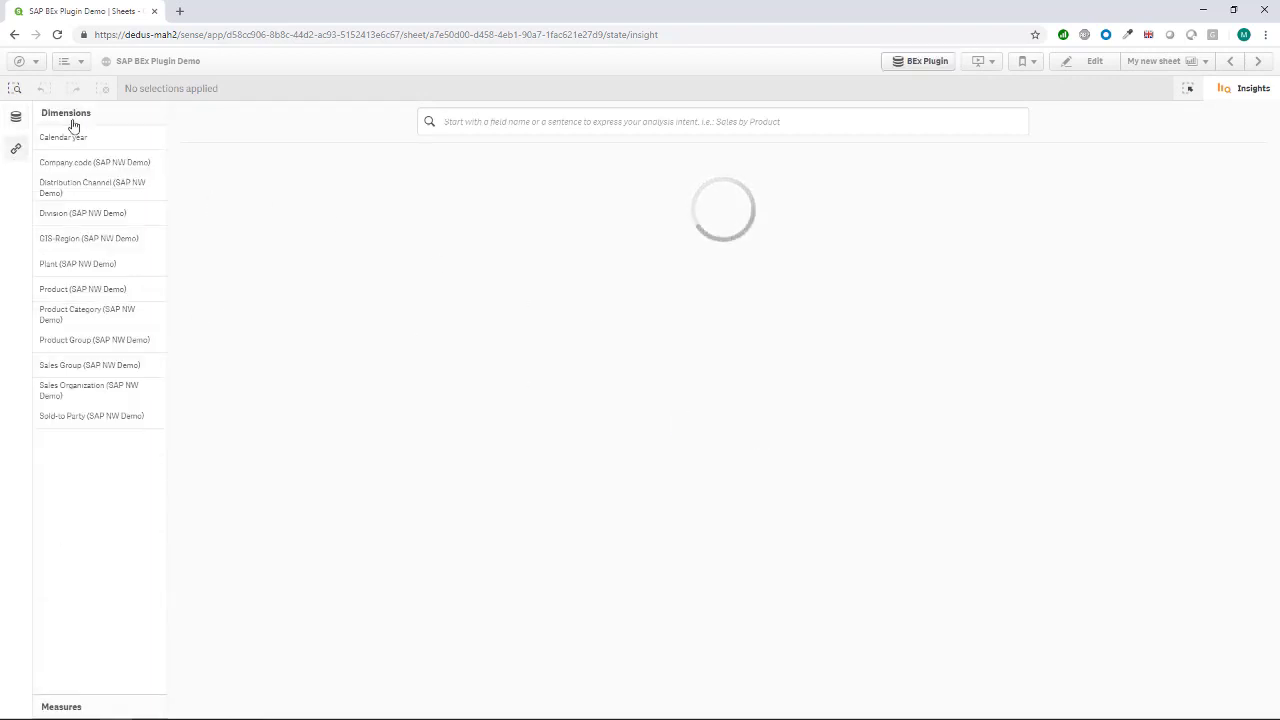
pyautogui.click(16, 120)
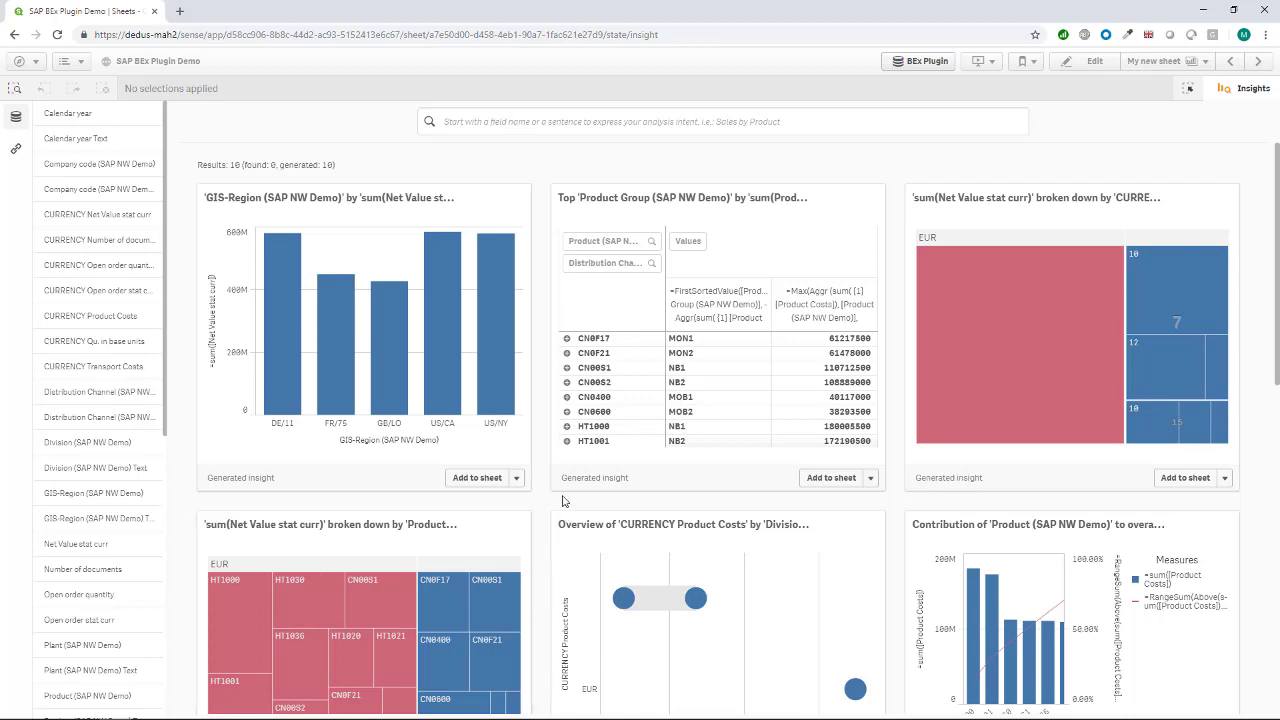
# Step: Add the Product contribution, GIS-Region by Net Value stat curr and top Product Group insight charts to My new sheet
pyautogui.scroll(-3, 558, 505)
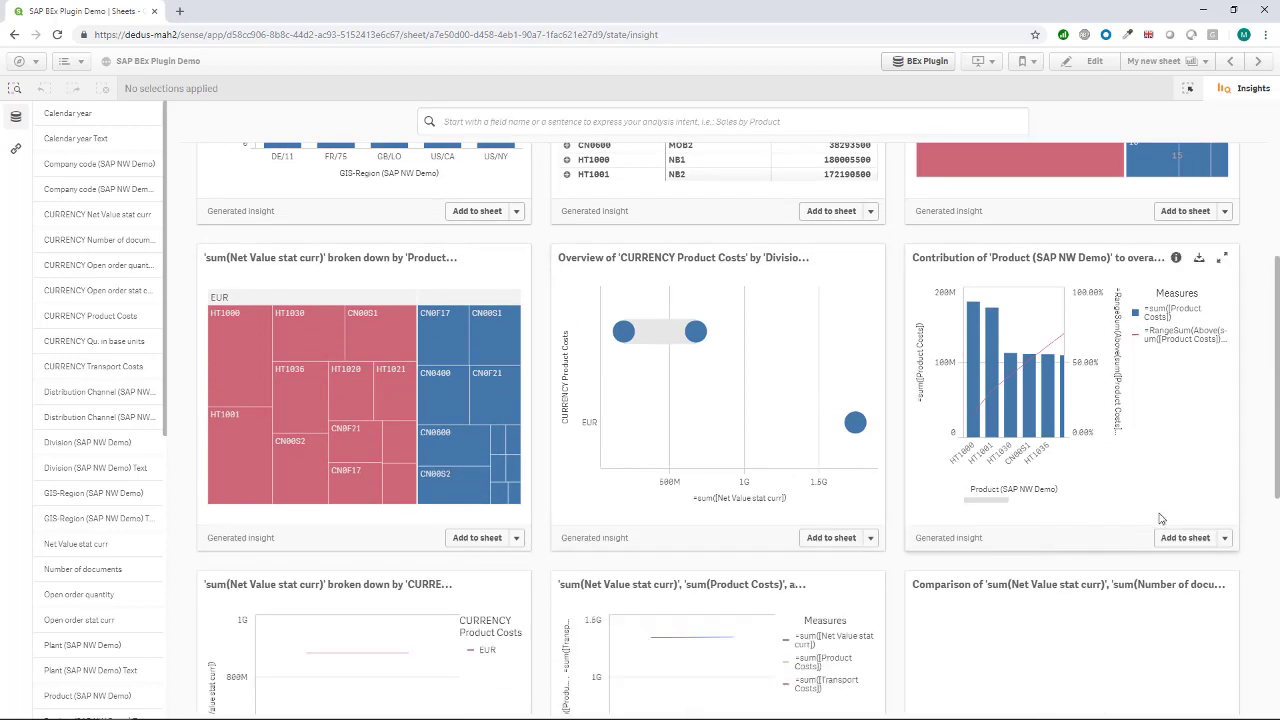
pyautogui.scroll(-2, 1065, 408)
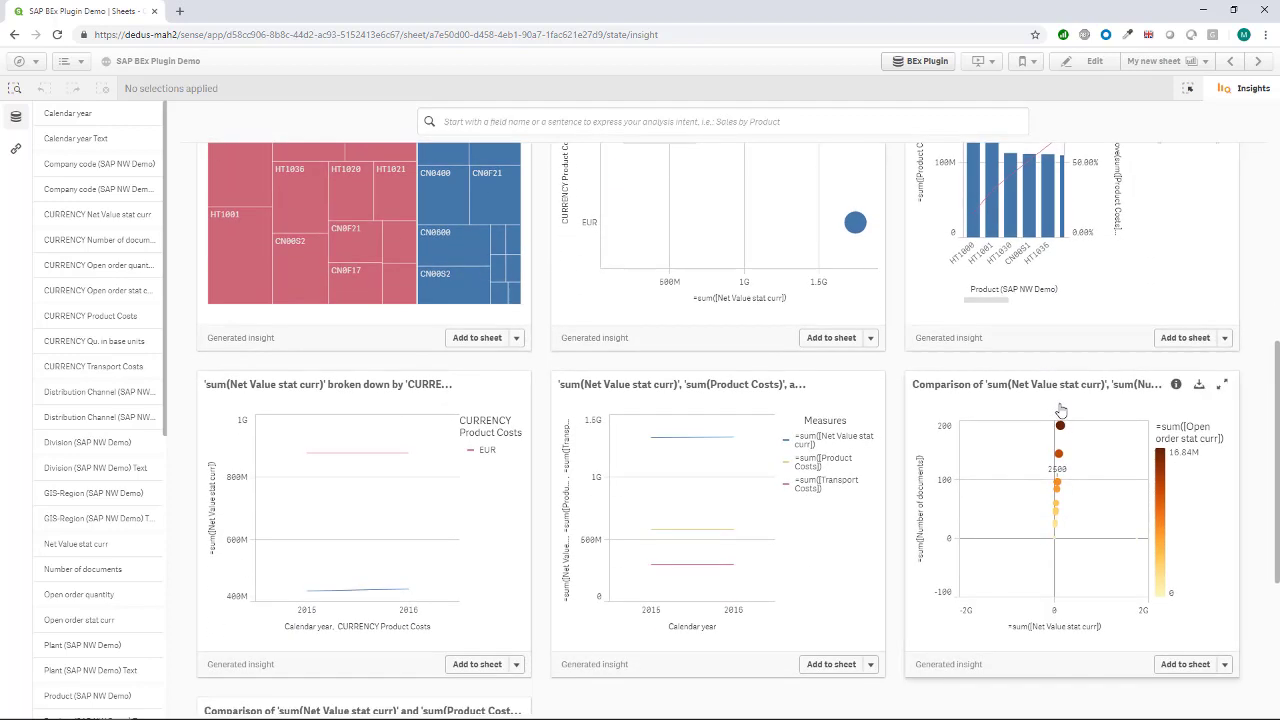
pyautogui.scroll(1, 1010, 345)
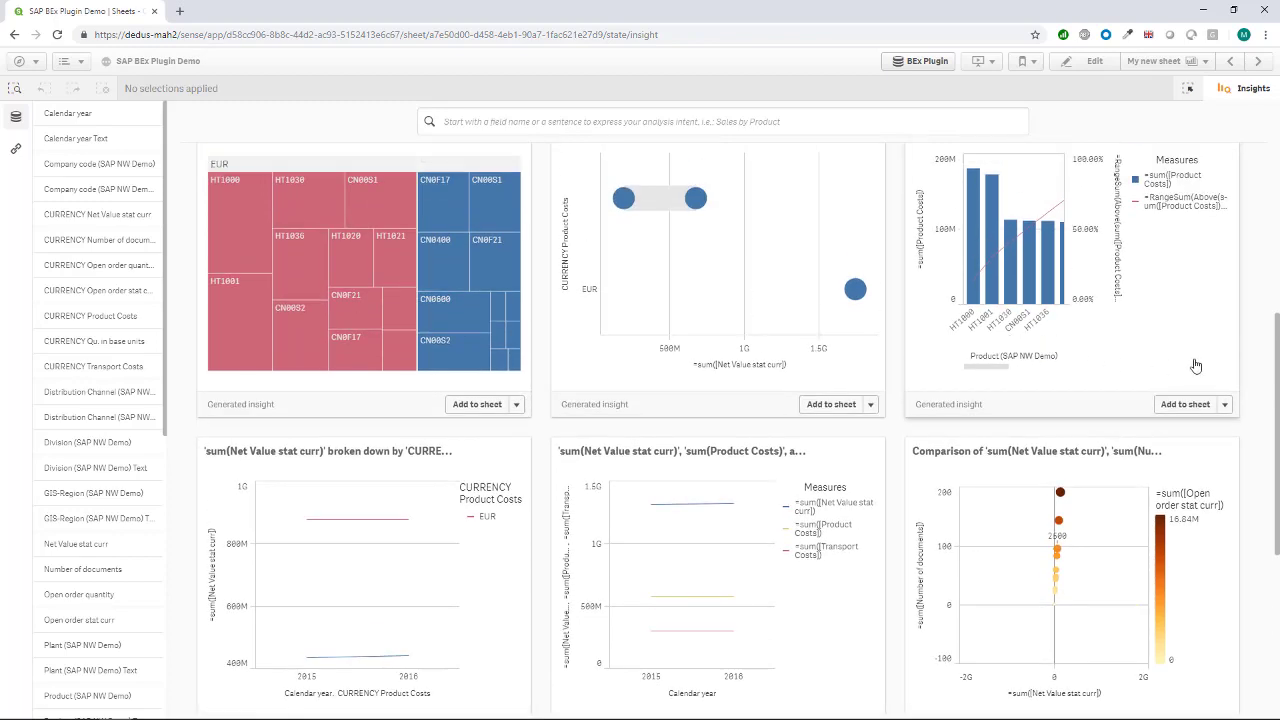
pyautogui.click(1182, 405)
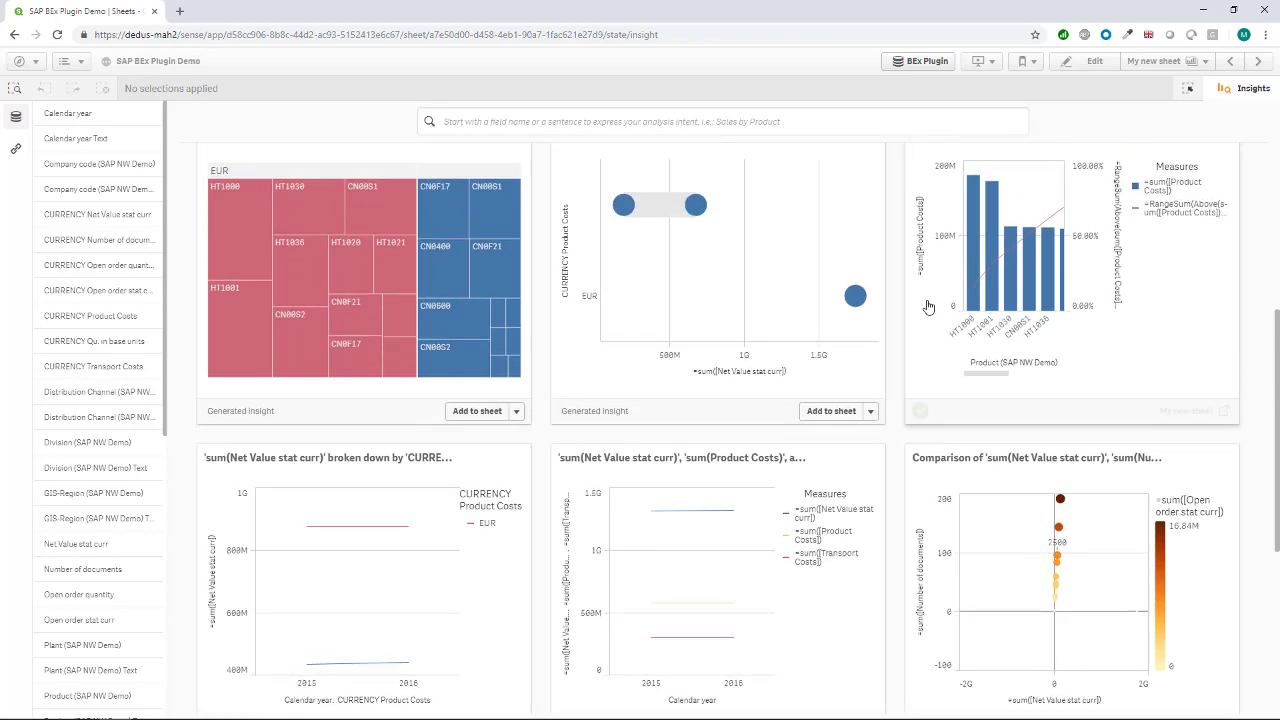
pyautogui.click(478, 479)
pyautogui.click(831, 478)
pyautogui.scroll(-3, 600, 260)
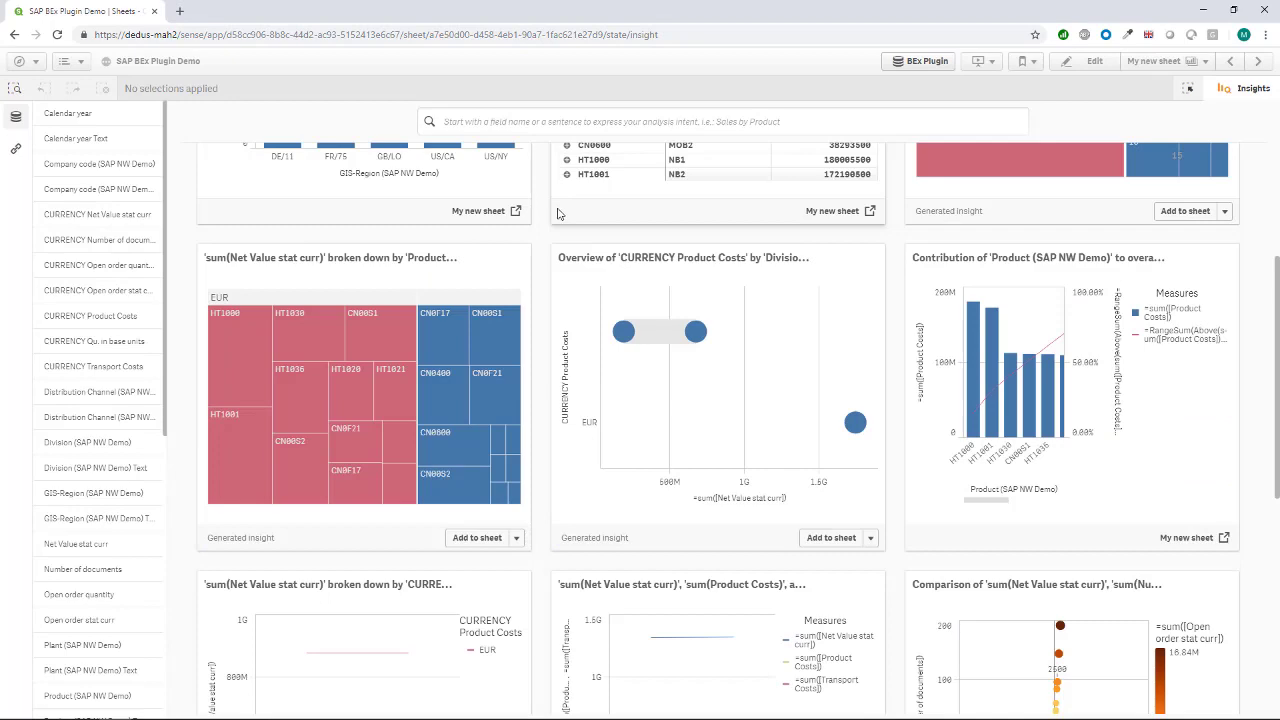
pyautogui.scroll(-4, 580, 225)
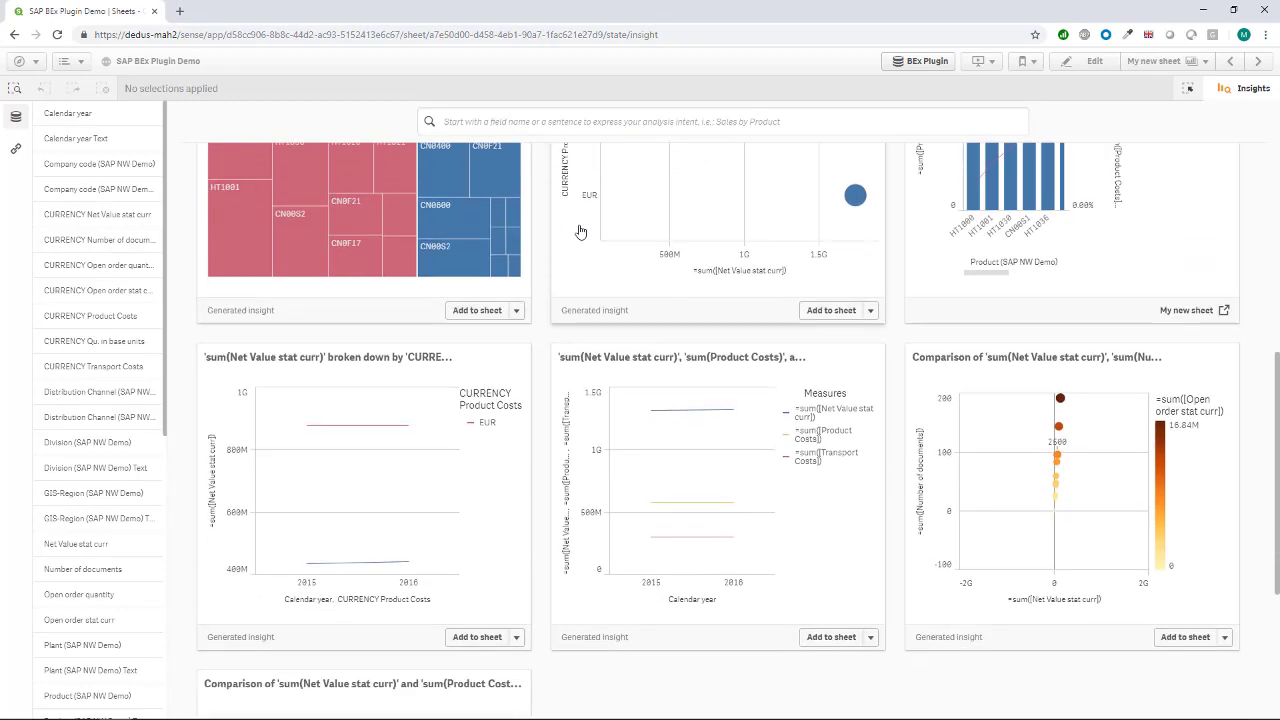
pyautogui.scroll(-1, 580, 231)
pyautogui.scroll(5, 563, 256)
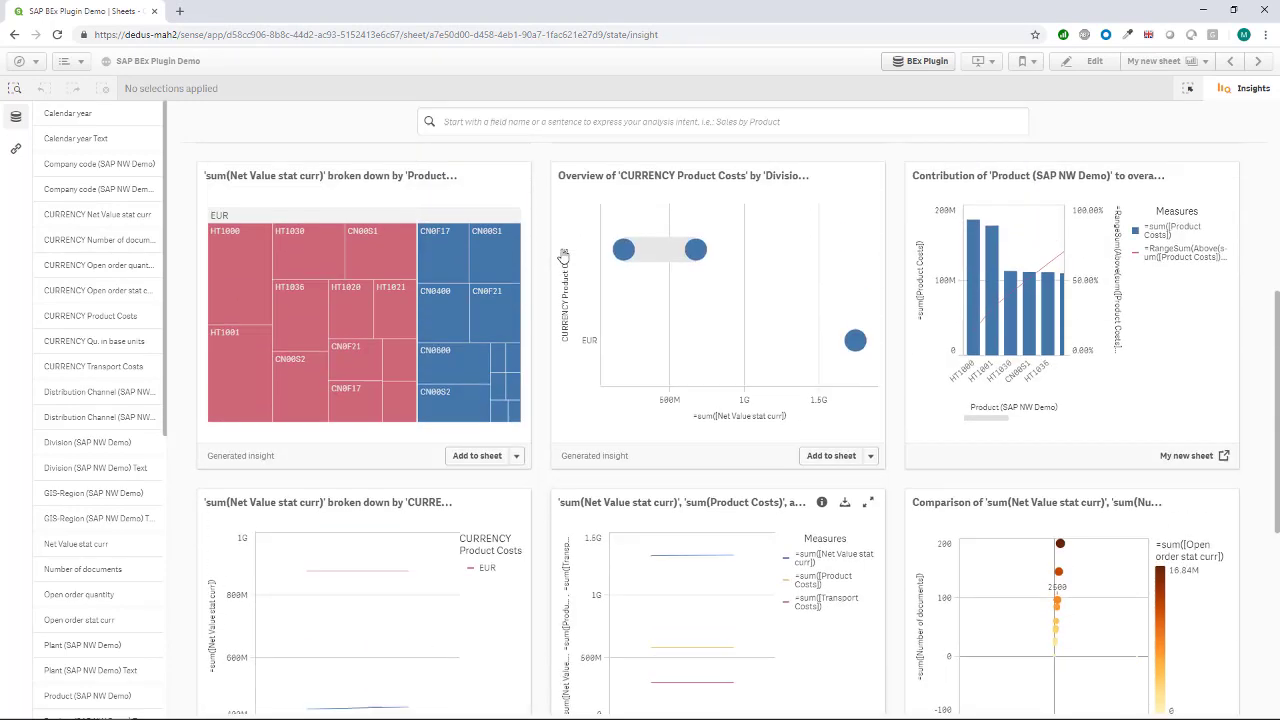
pyautogui.scroll(2, 563, 256)
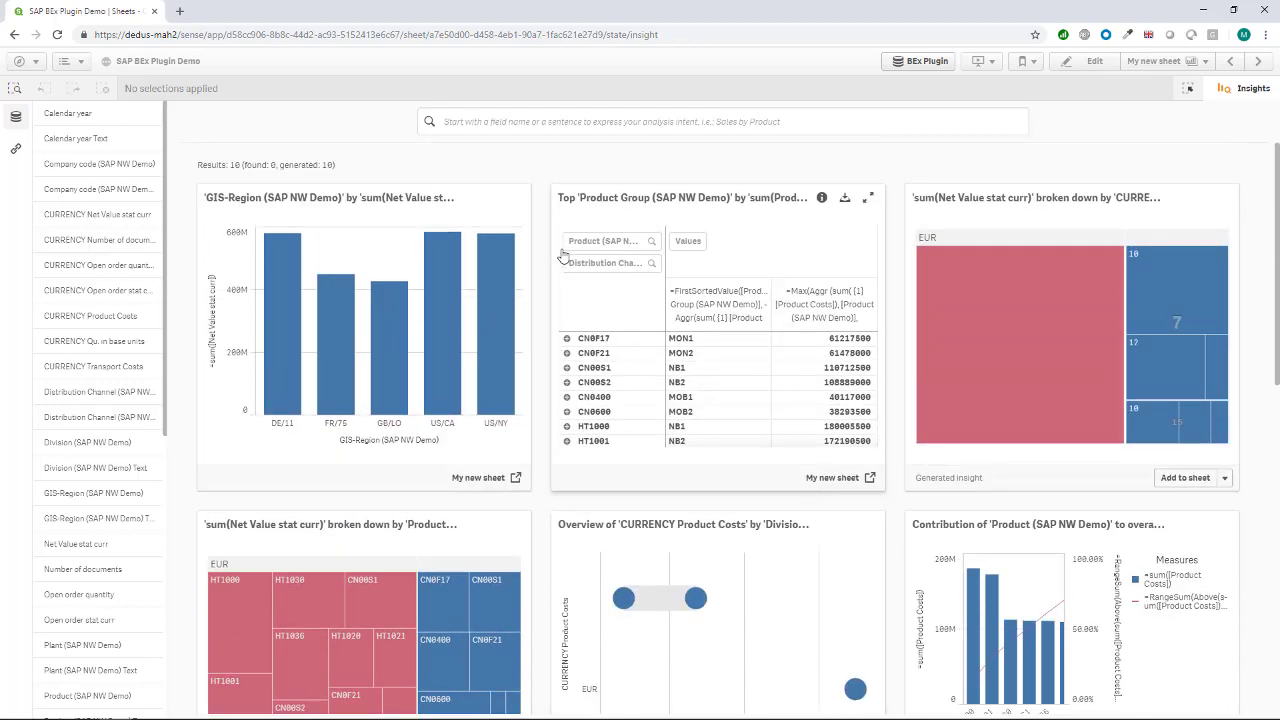
# Step: Reopen the BEx Plugin and go back from the variables to the query selection
pyautogui.click(919, 66)
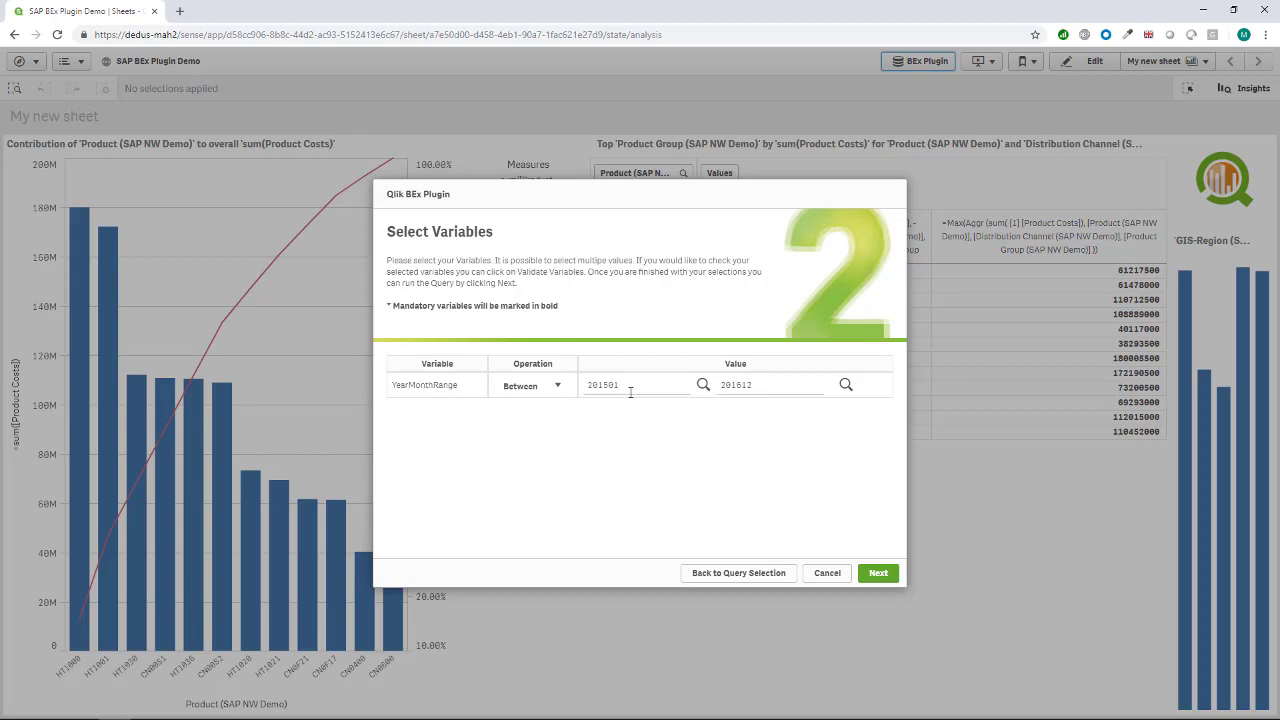
pyautogui.click(727, 575)
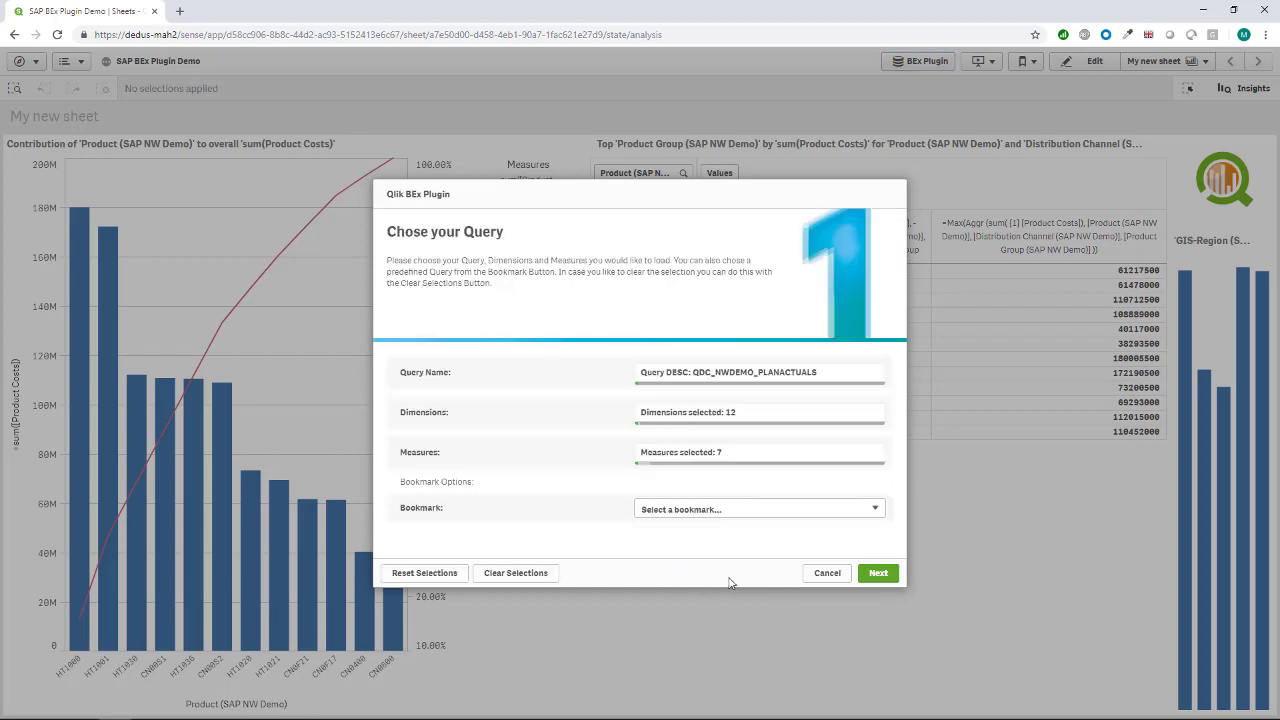